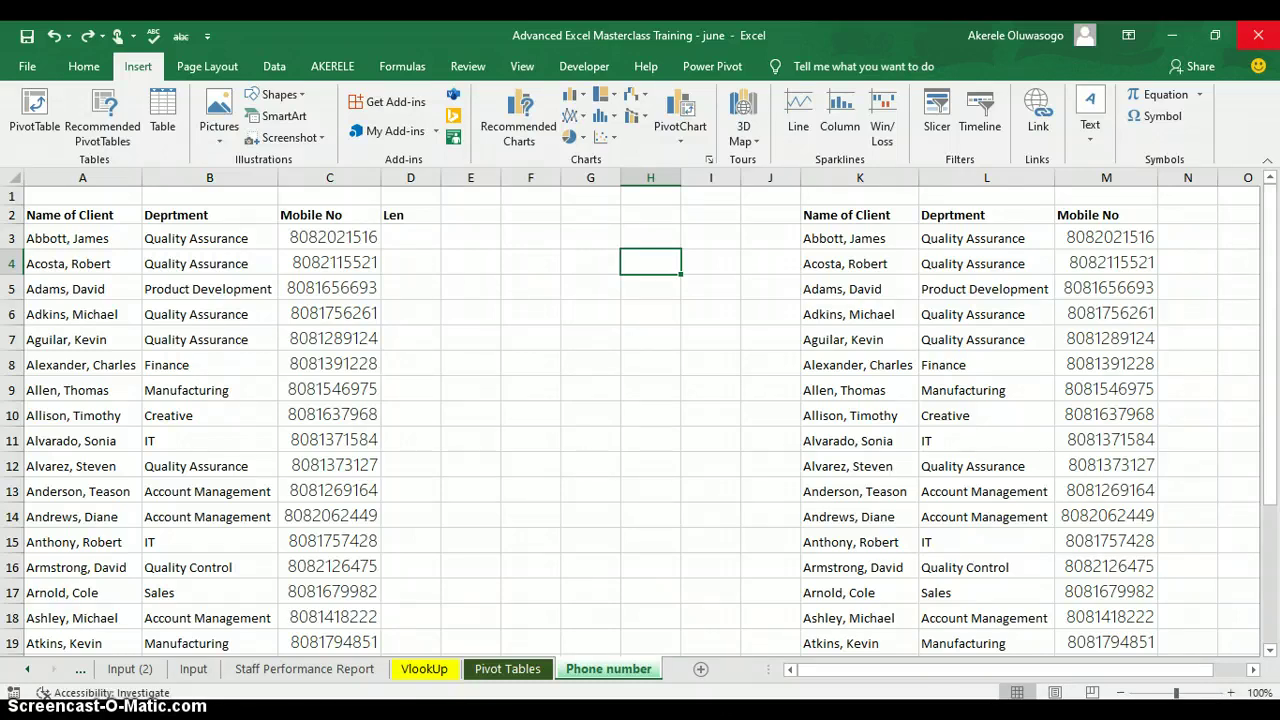
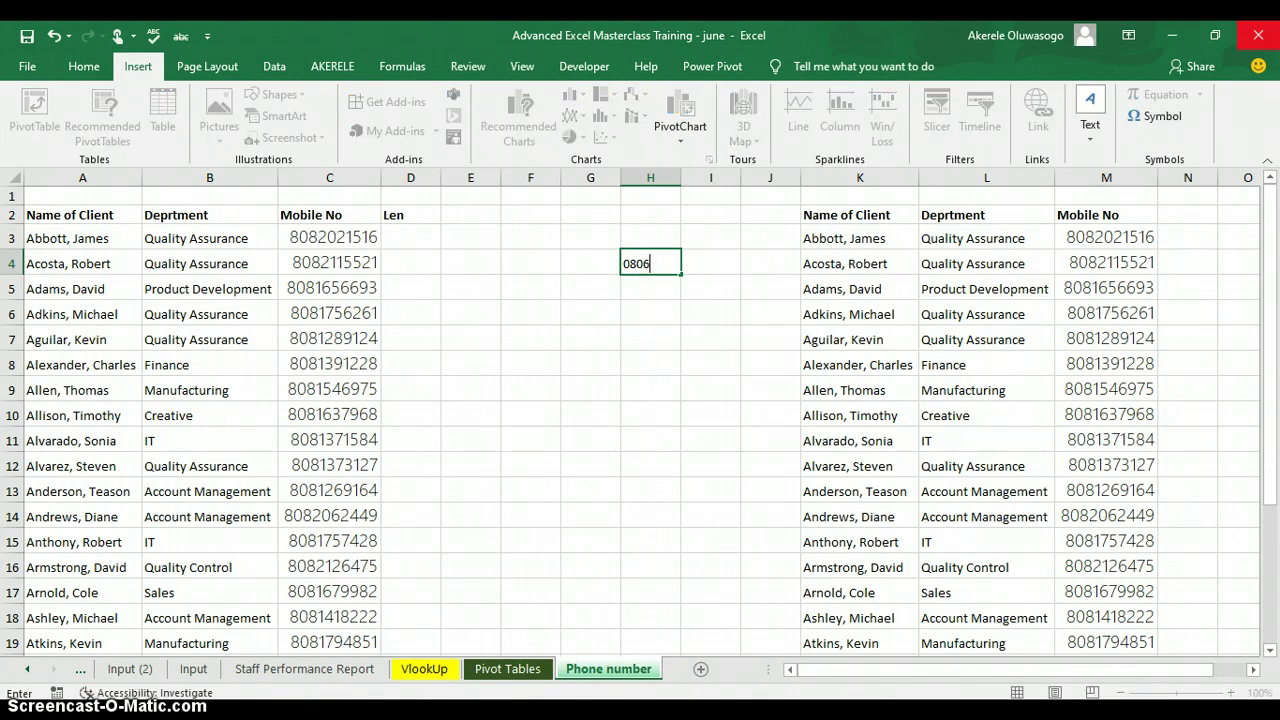
key(Return)
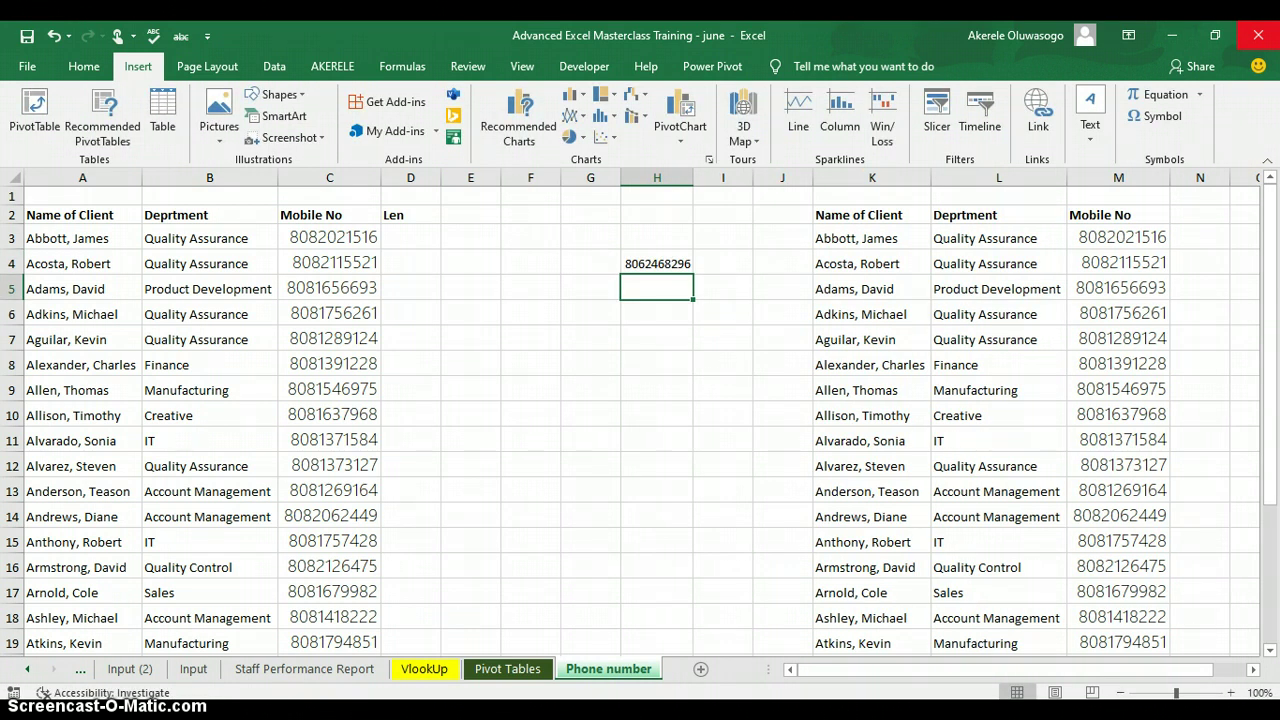
click(664, 258)
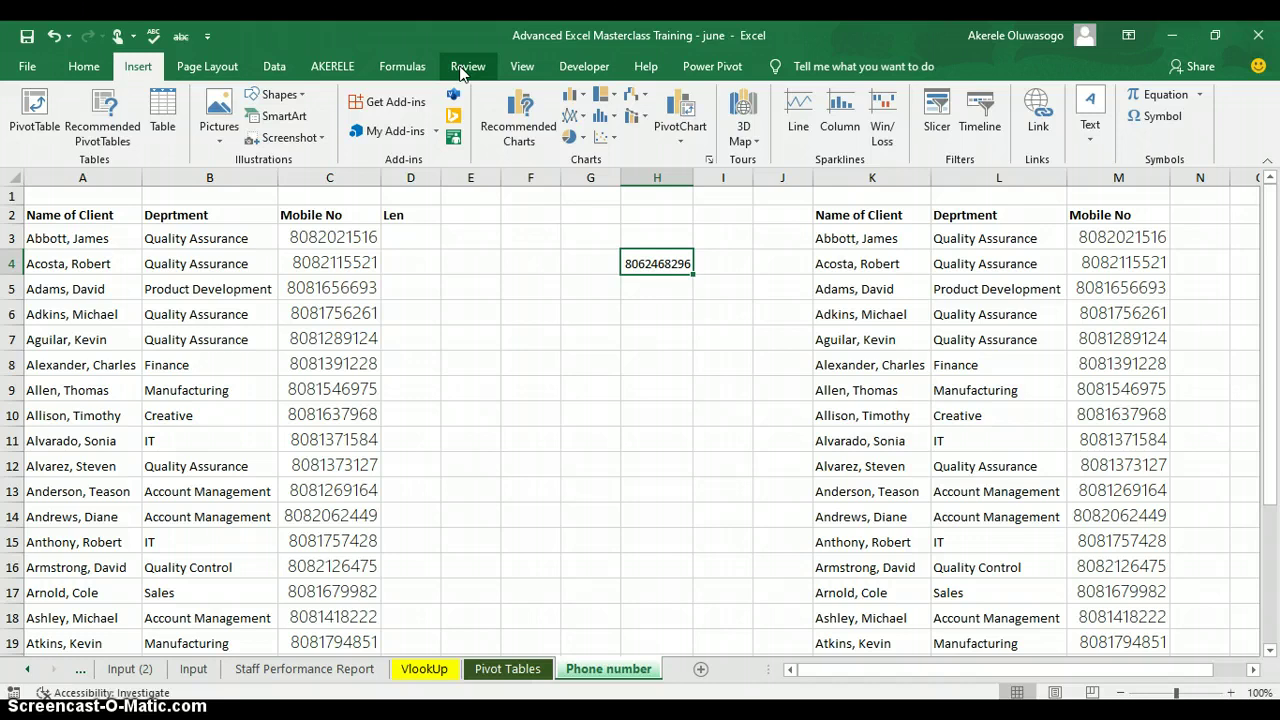
right_click(462, 74)
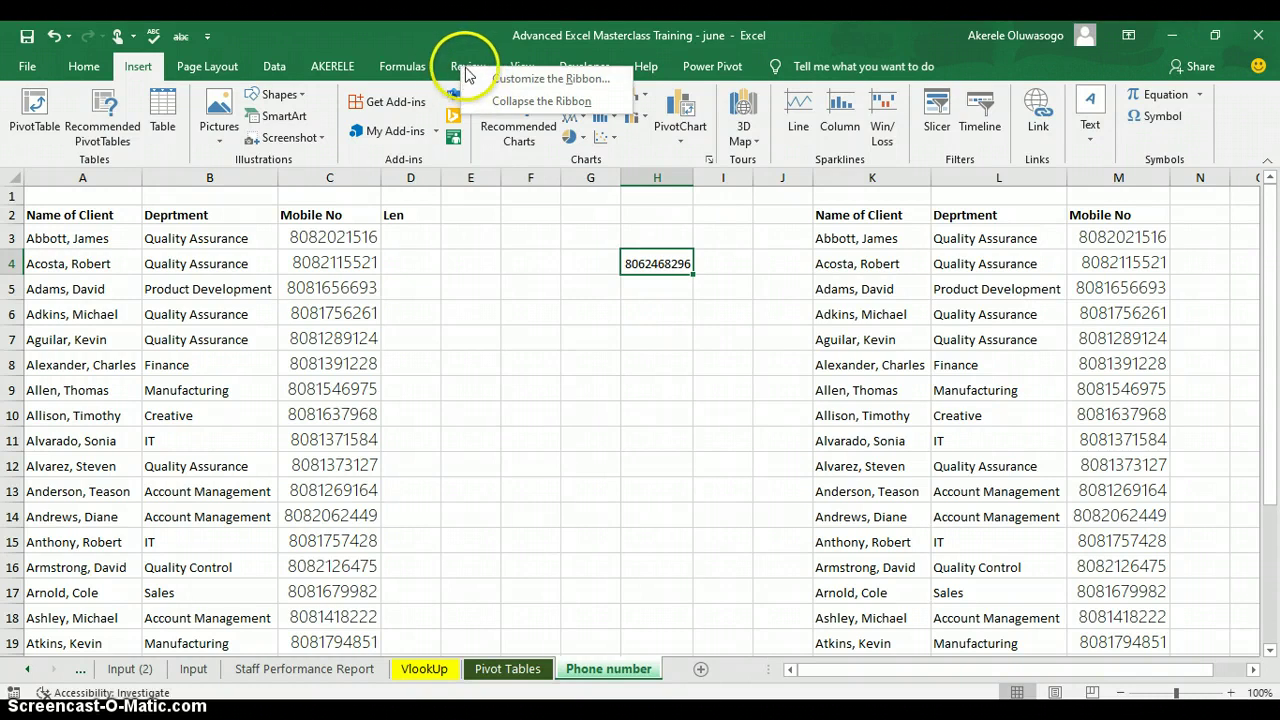
Check Developer under Main Tabs in Customize the Ribbon and save.
click(547, 80)
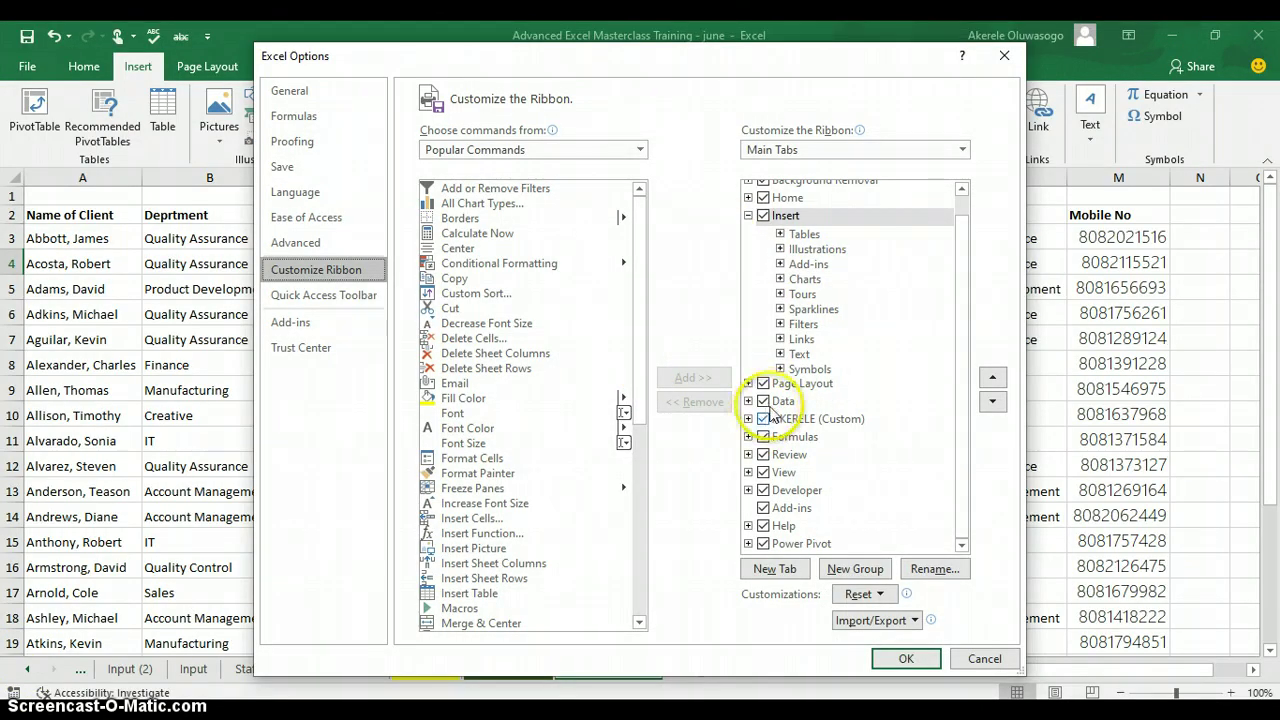
click(764, 490)
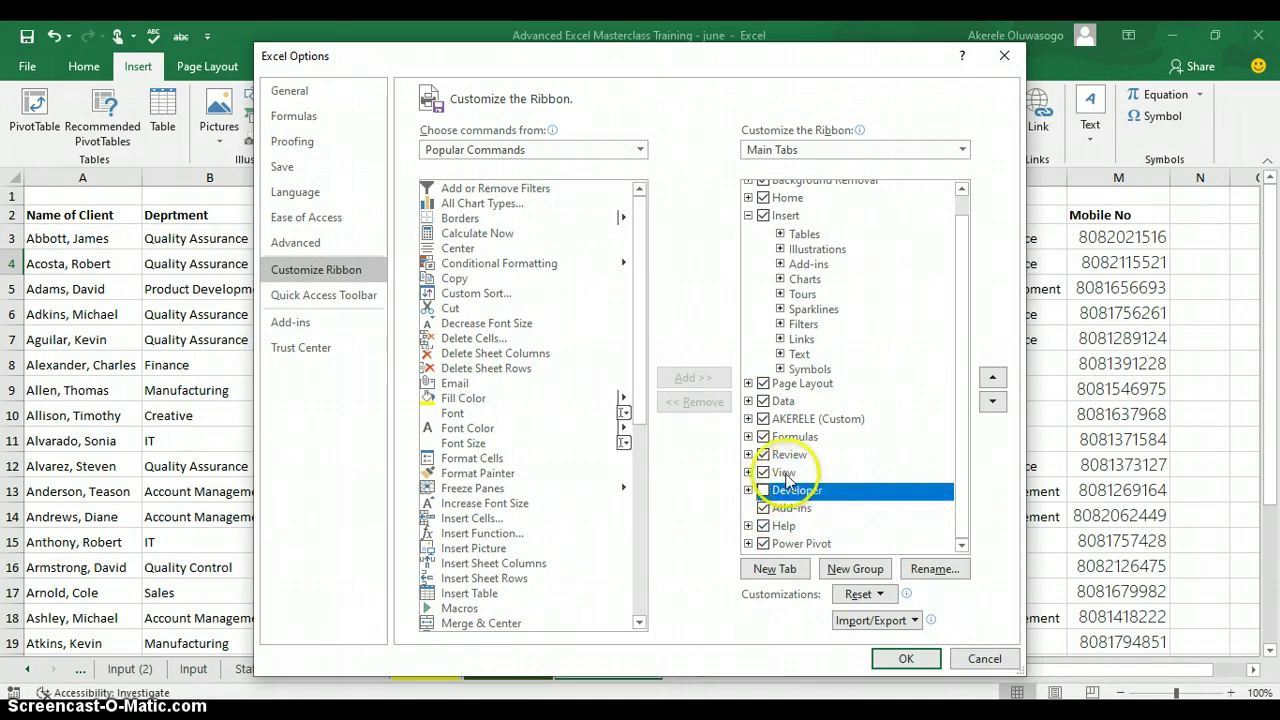
click(763, 490)
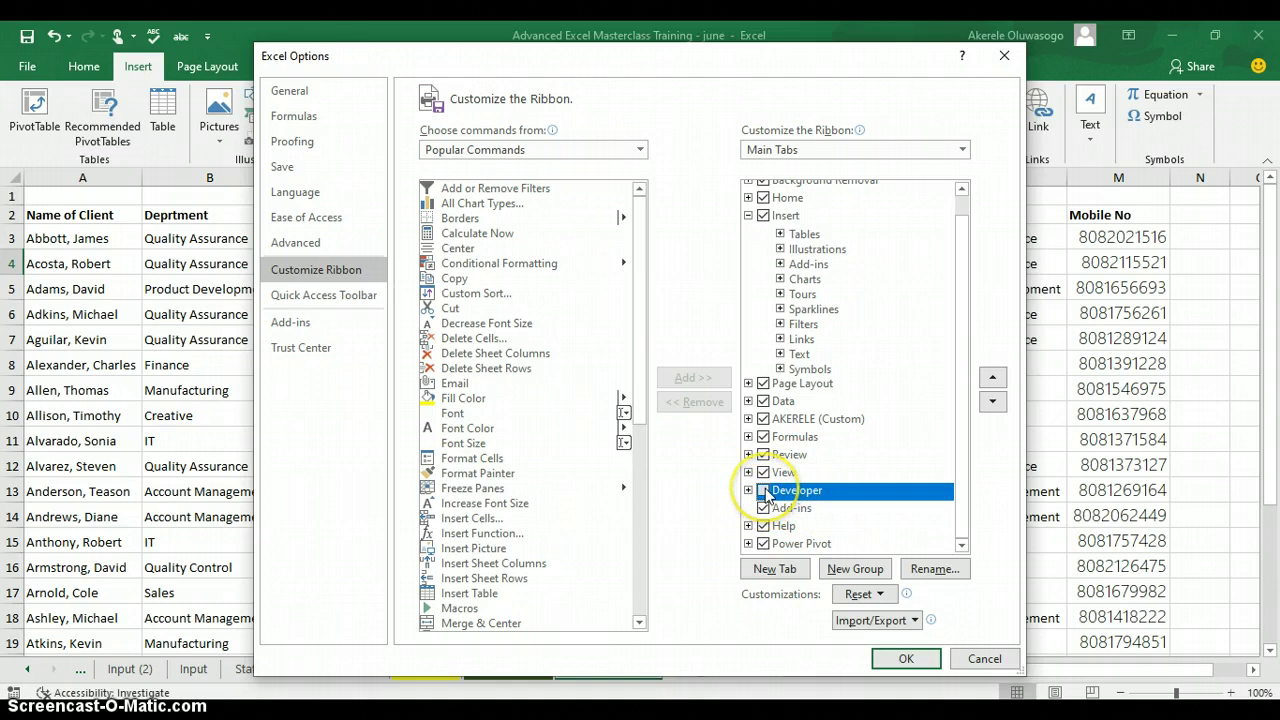
click(904, 658)
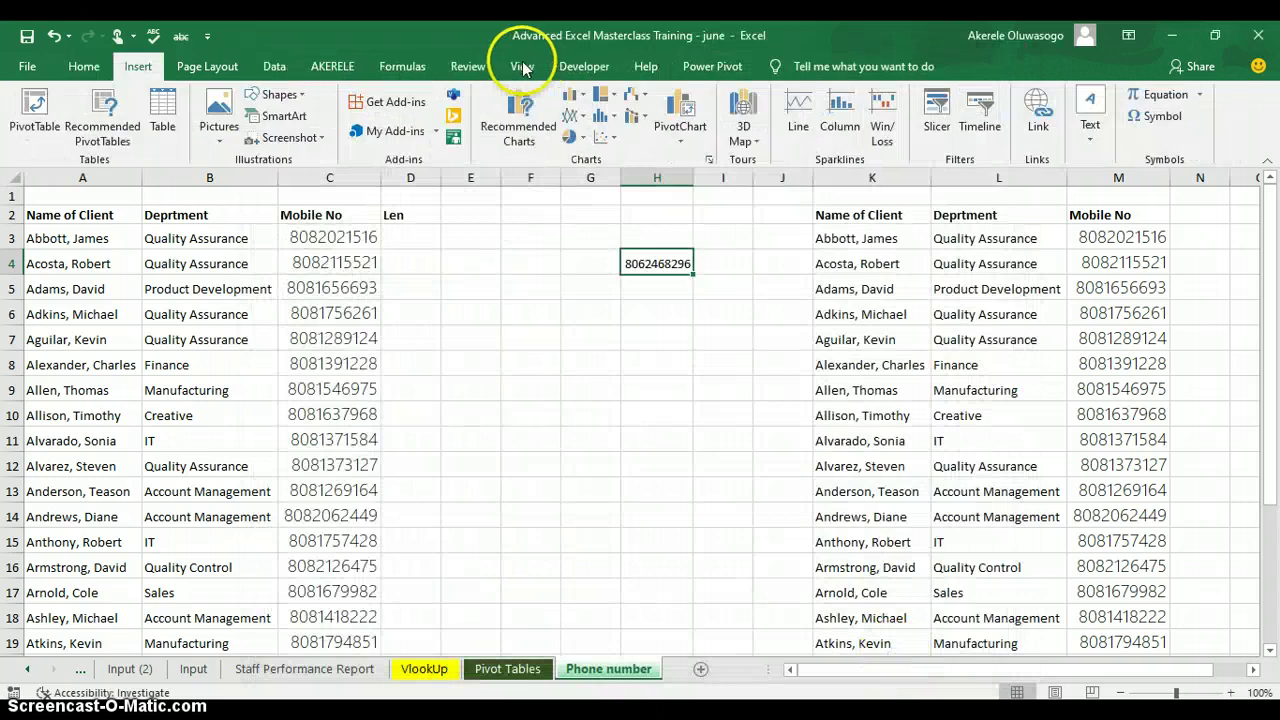
Start a new macro from Record Macro on the Developer tab.
click(580, 67)
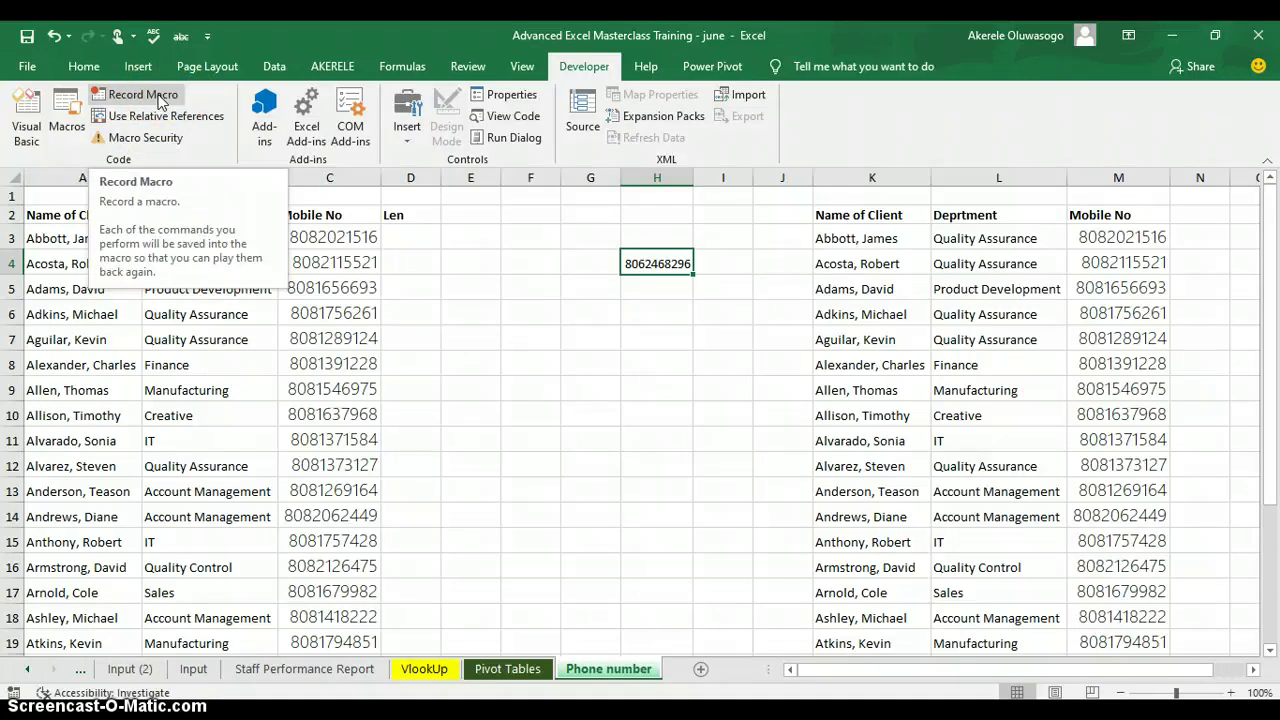
click(142, 95)
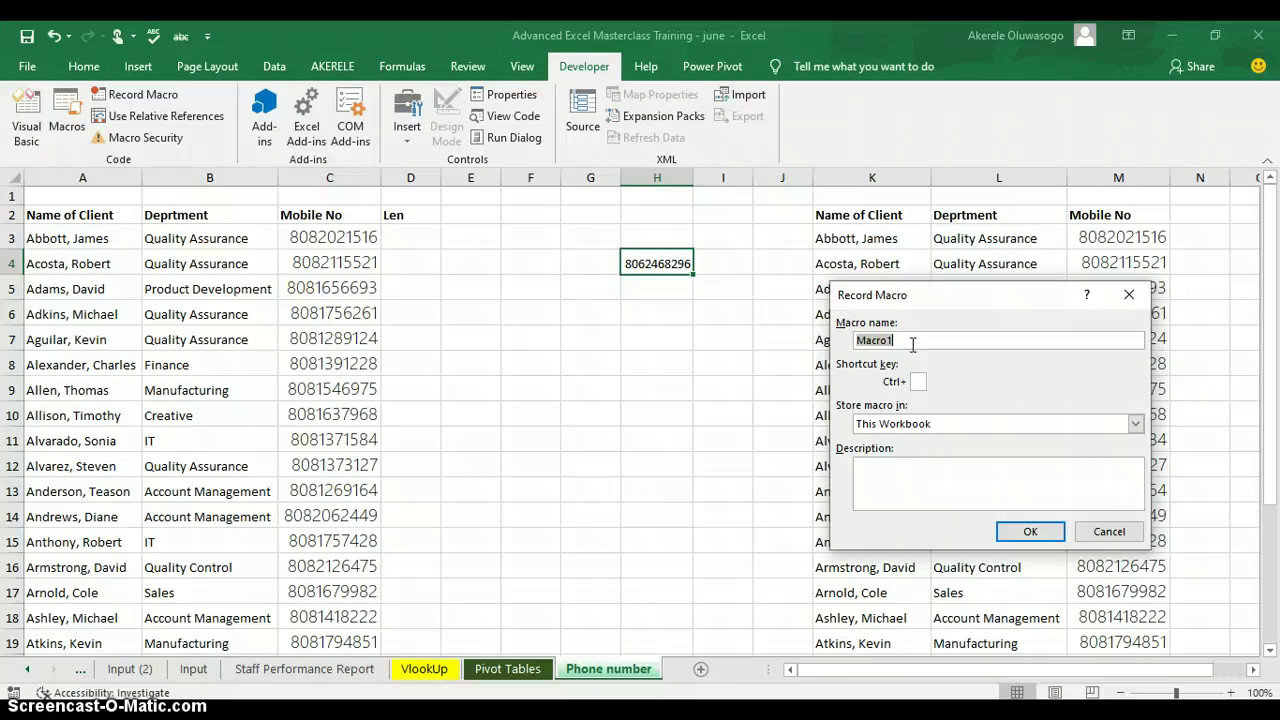
Name the macro formattphonenumber with shortcut key Ctrl+Shift+N.
text(formattphonenumber)
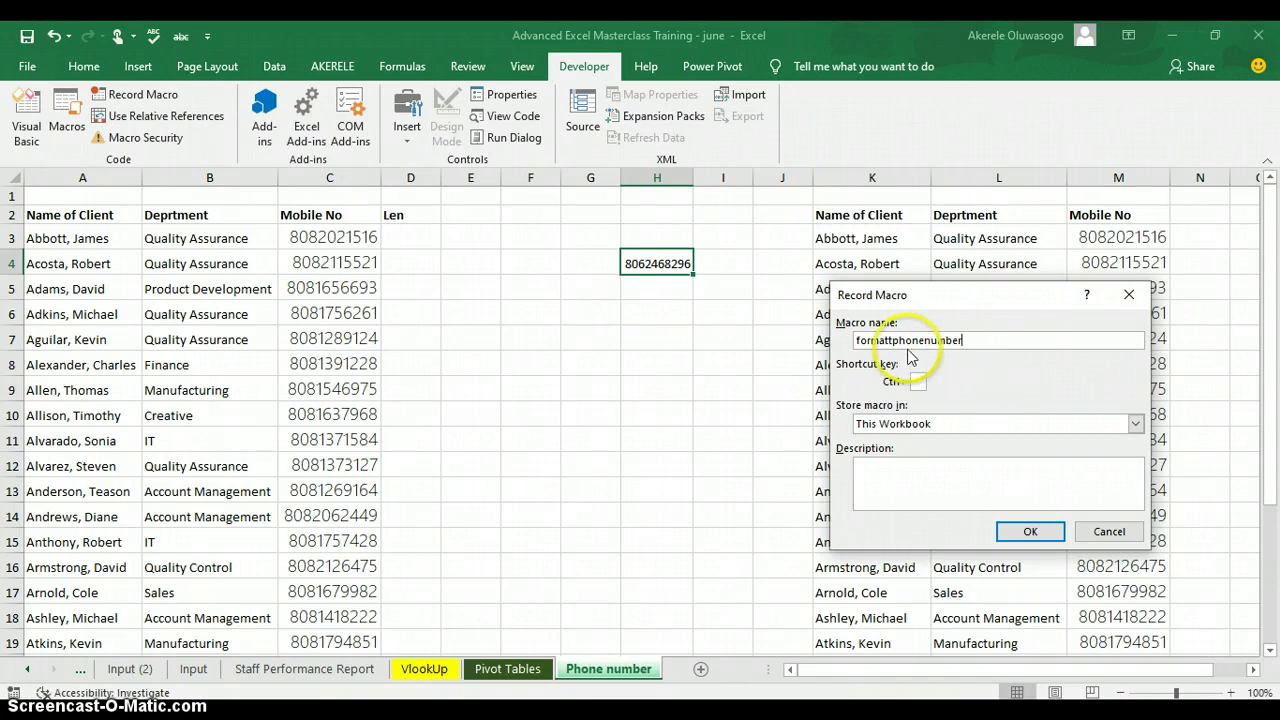
click(917, 381)
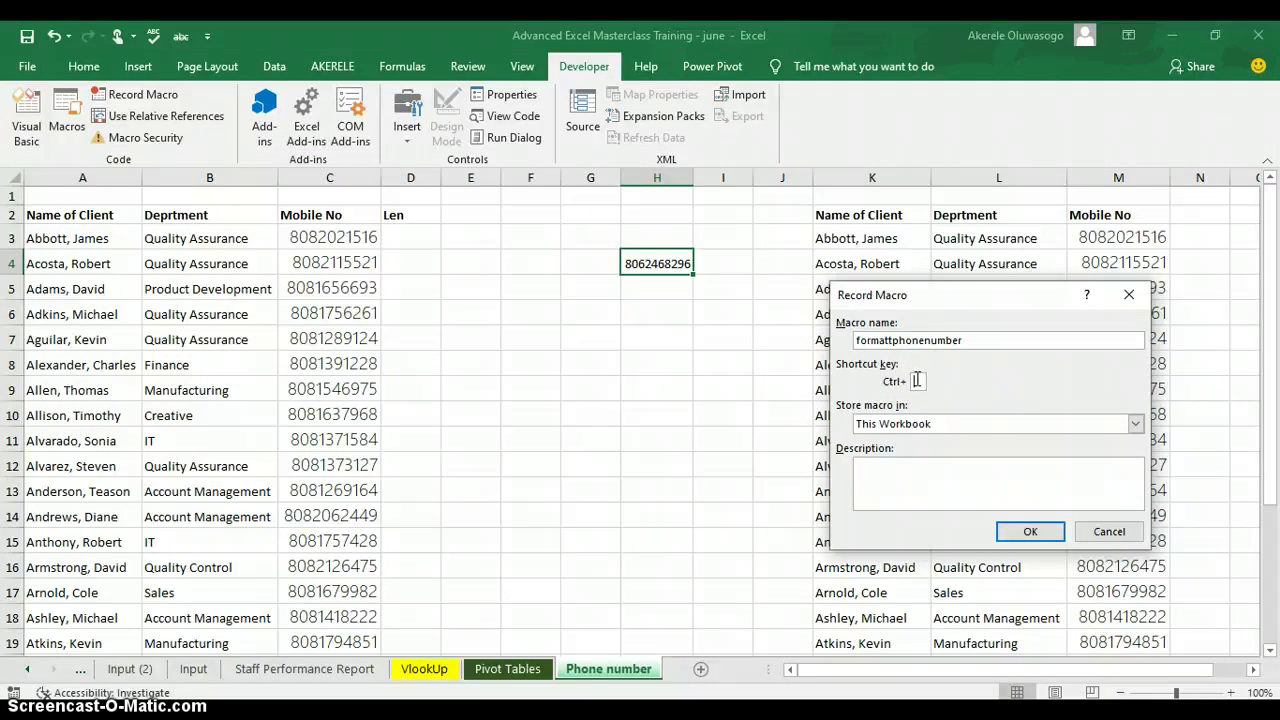
text(F)
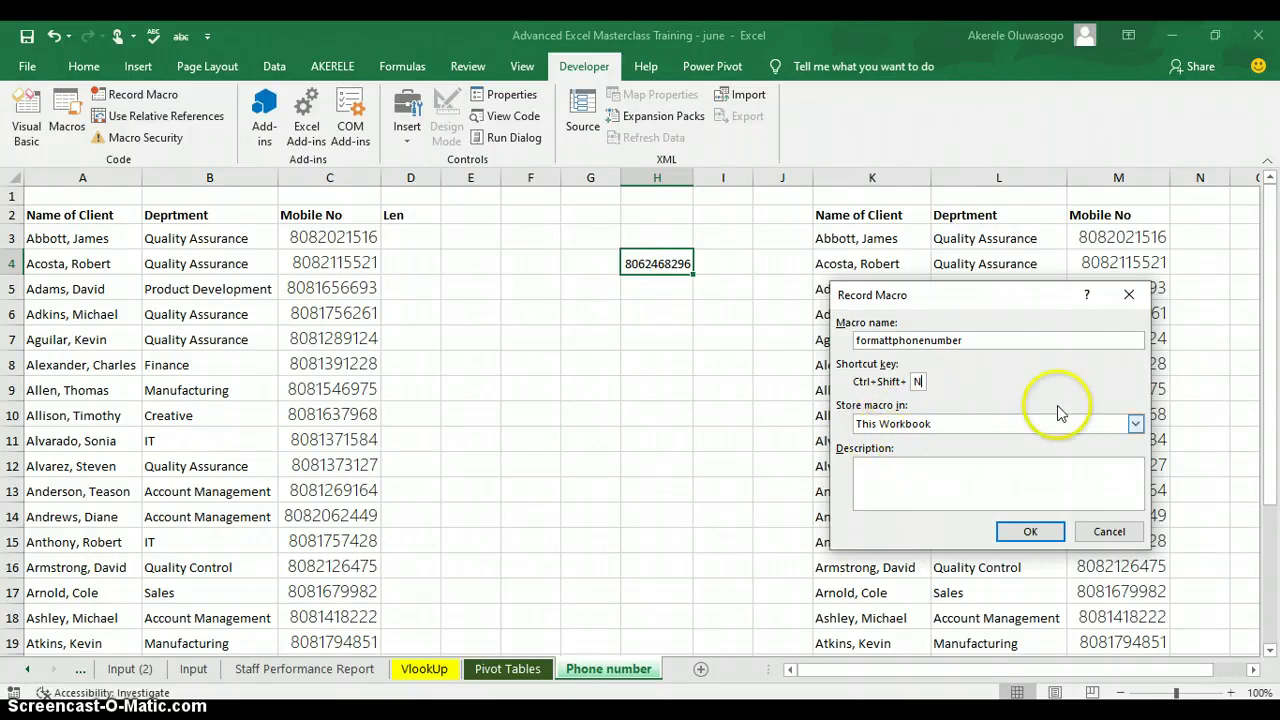
Keep the macro stored in This Workbook and begin recording.
click(1136, 424)
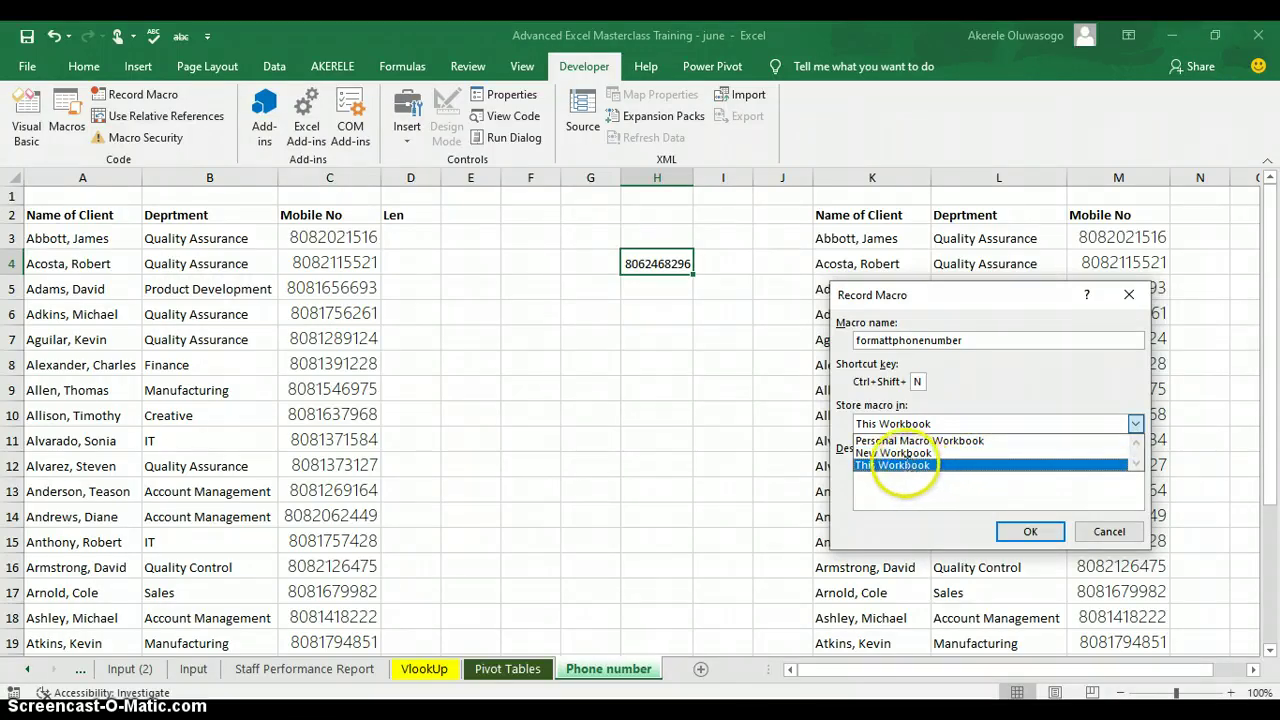
click(906, 466)
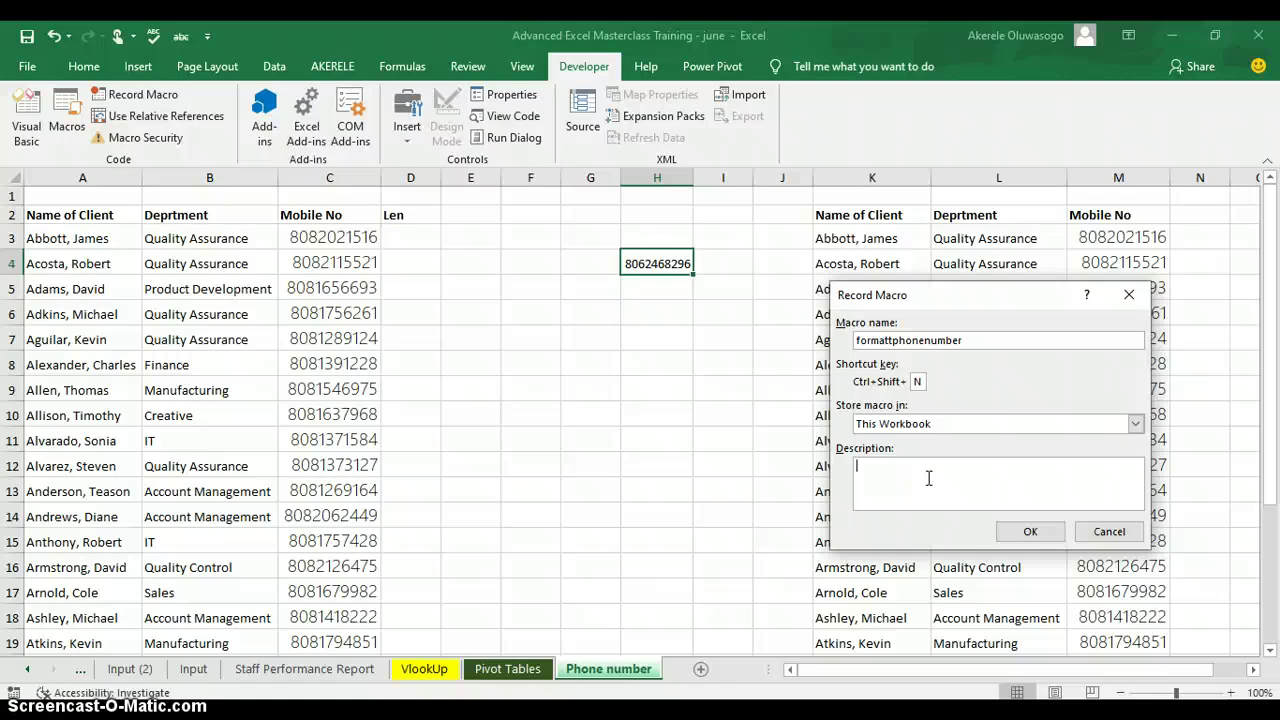
click(1029, 531)
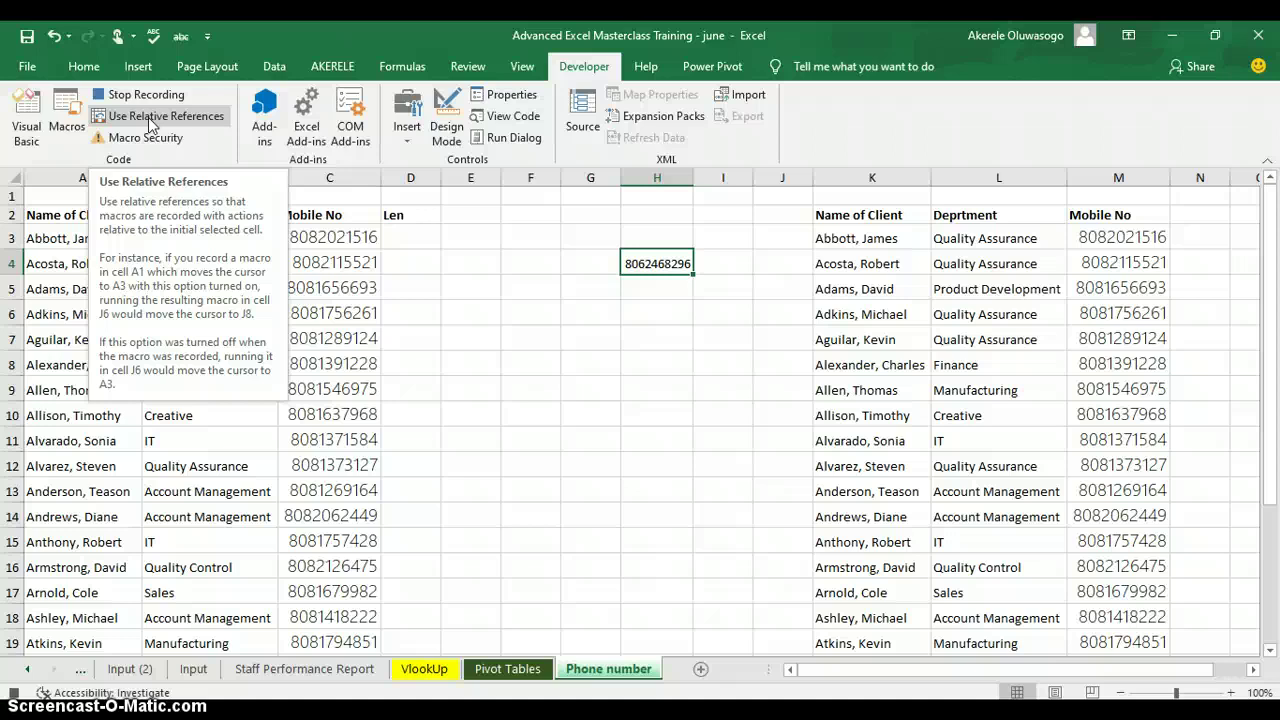
Turn on Use Relative References and select H4 as the starting cell.
click(677, 266)
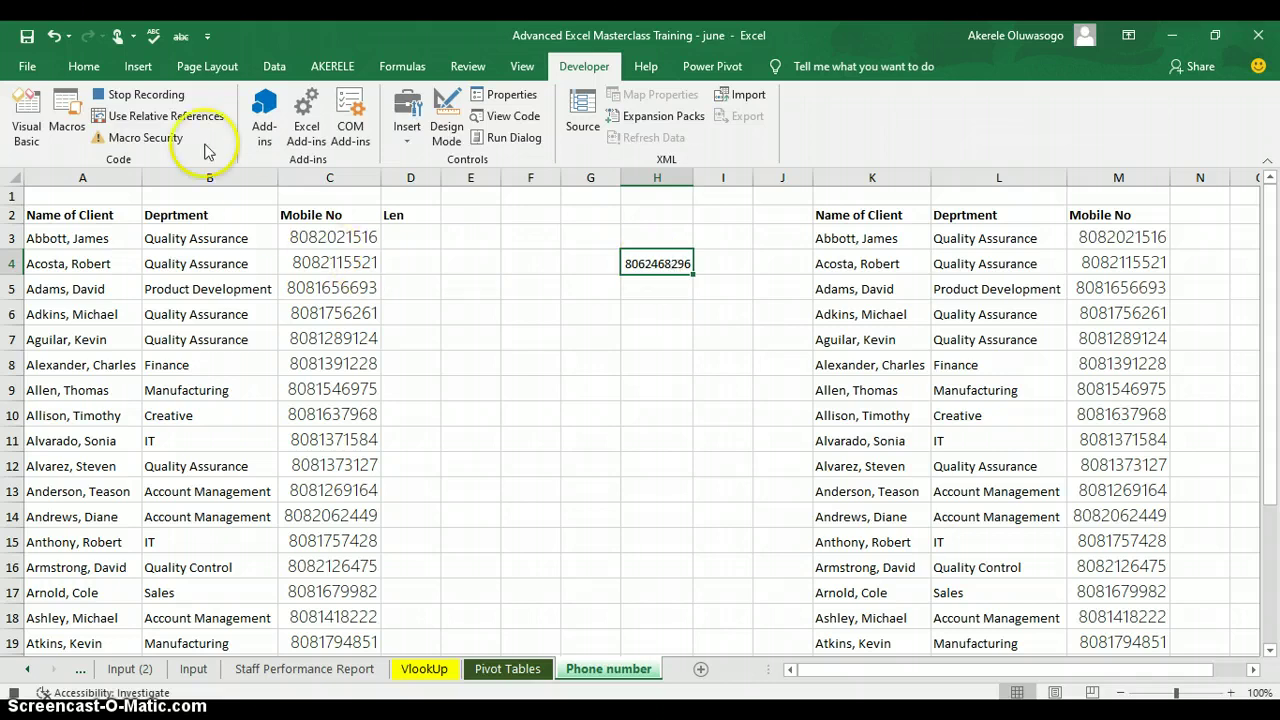
click(168, 118)
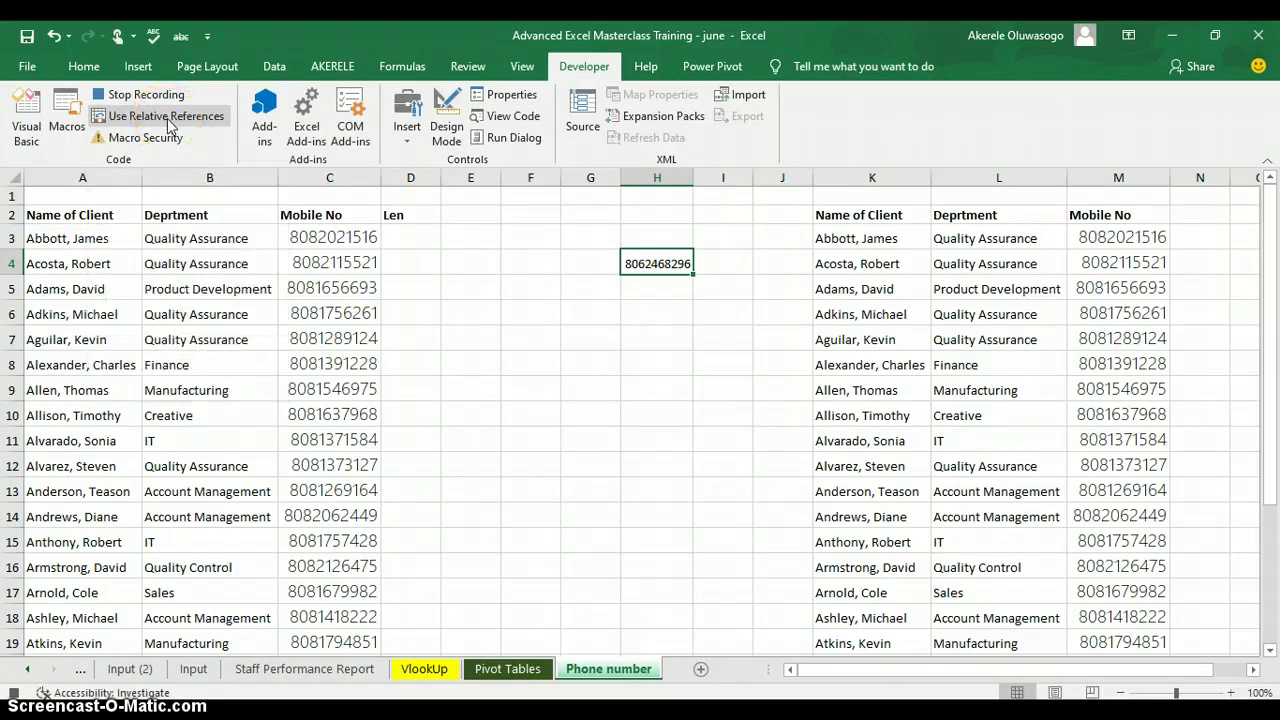
click(663, 265)
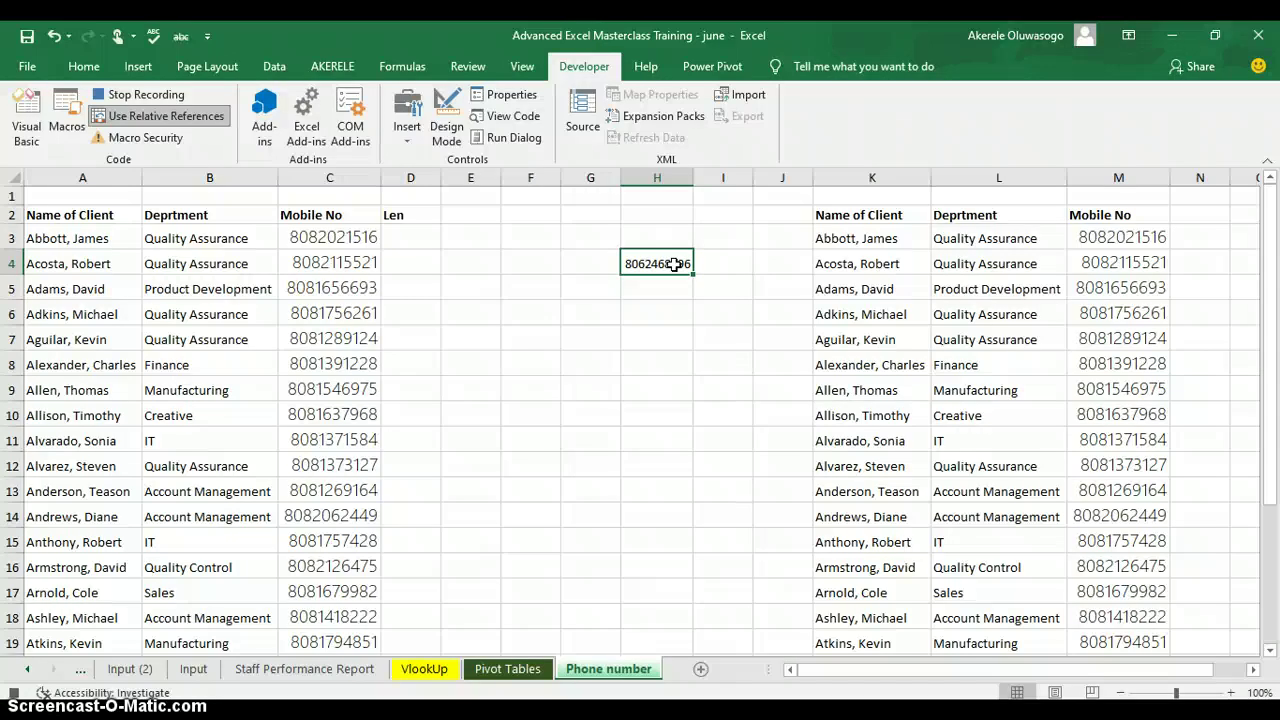
click(669, 264)
click(645, 263)
click(466, 237)
click(657, 258)
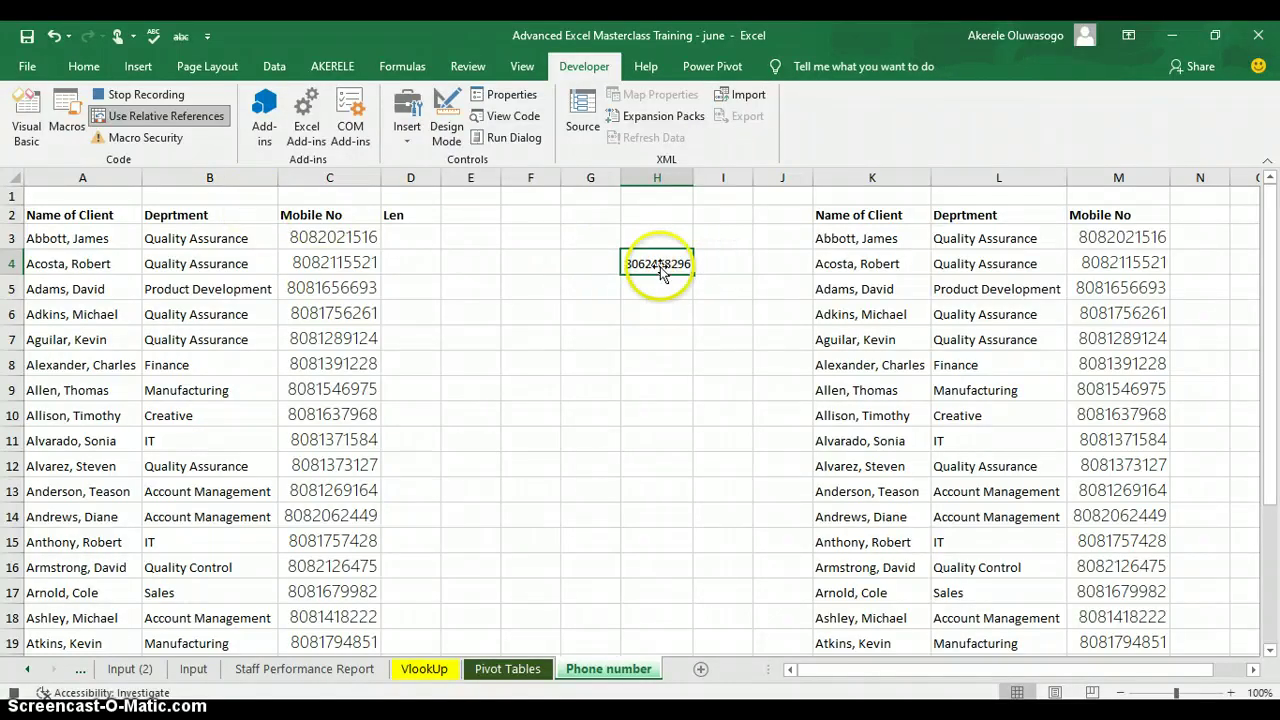
click(651, 261)
click(670, 257)
click(662, 264)
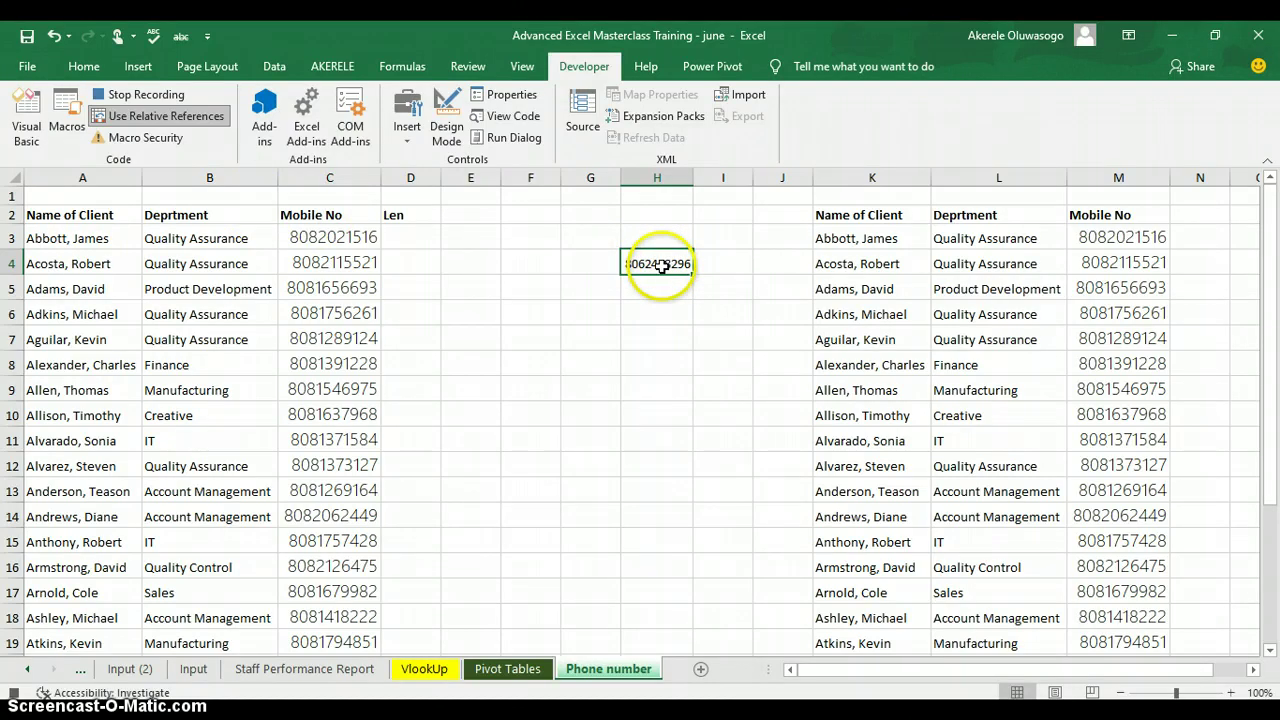
click(648, 266)
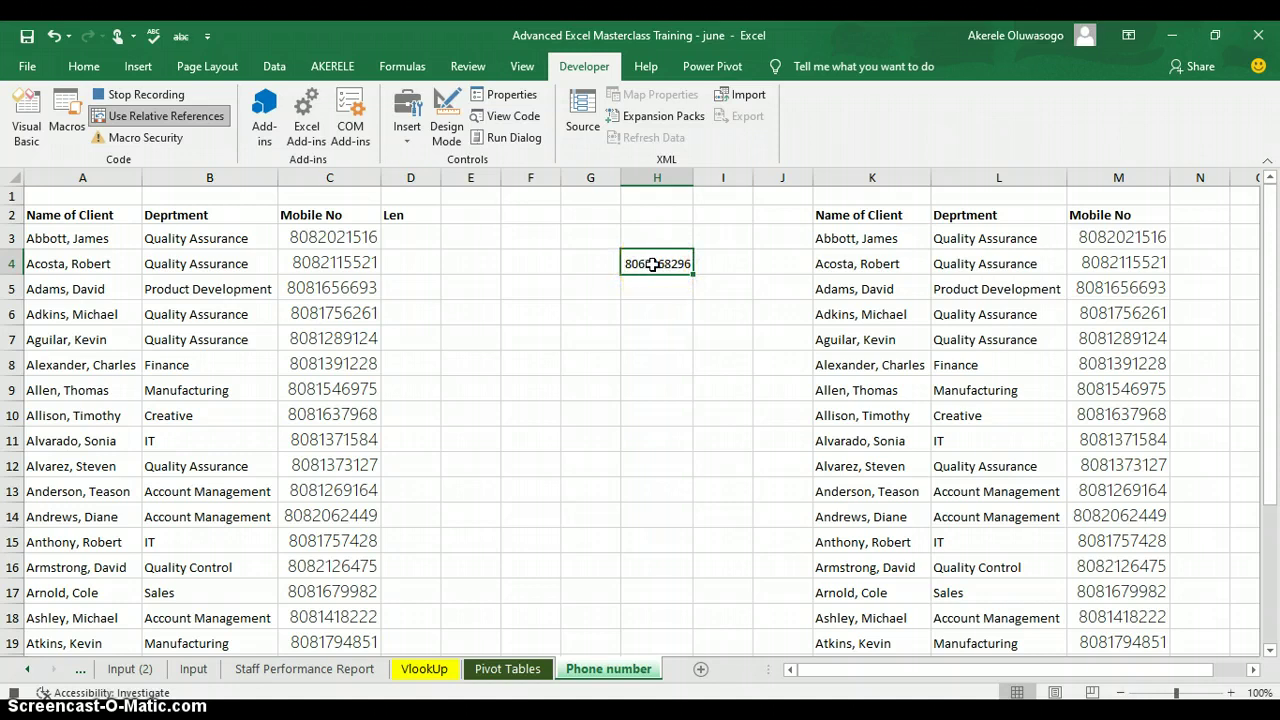
right_click(652, 264)
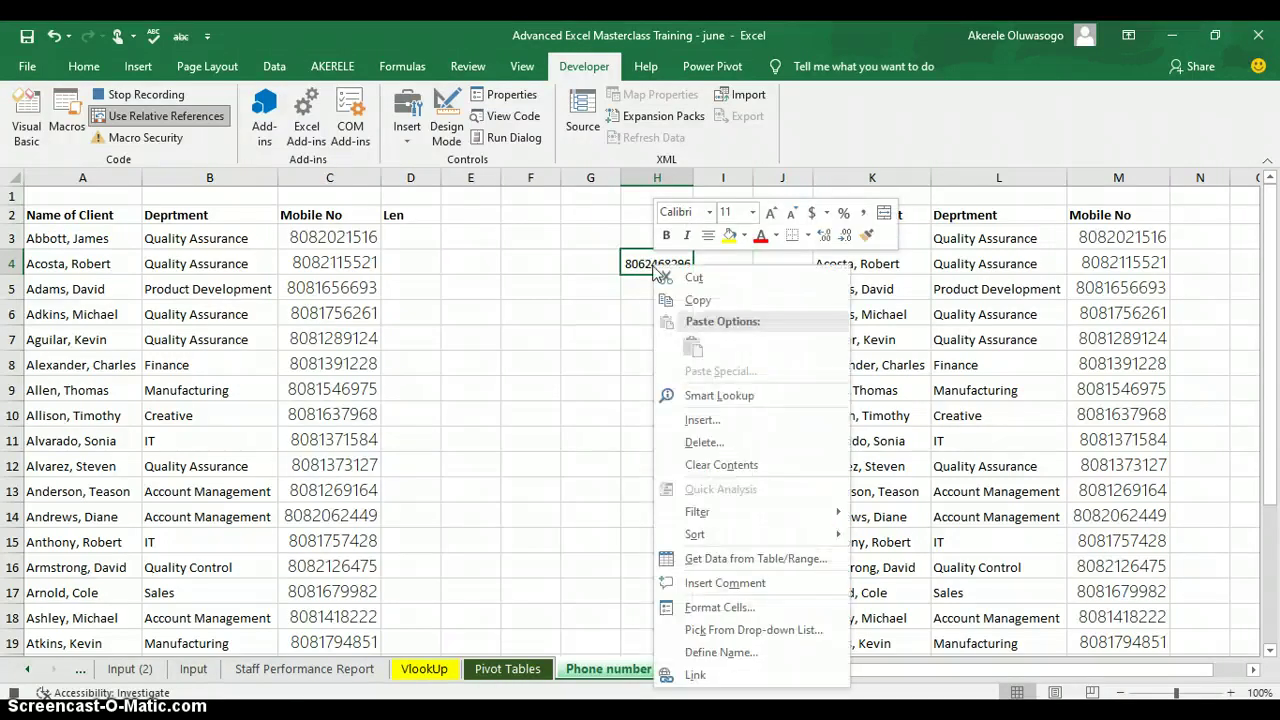
click(722, 606)
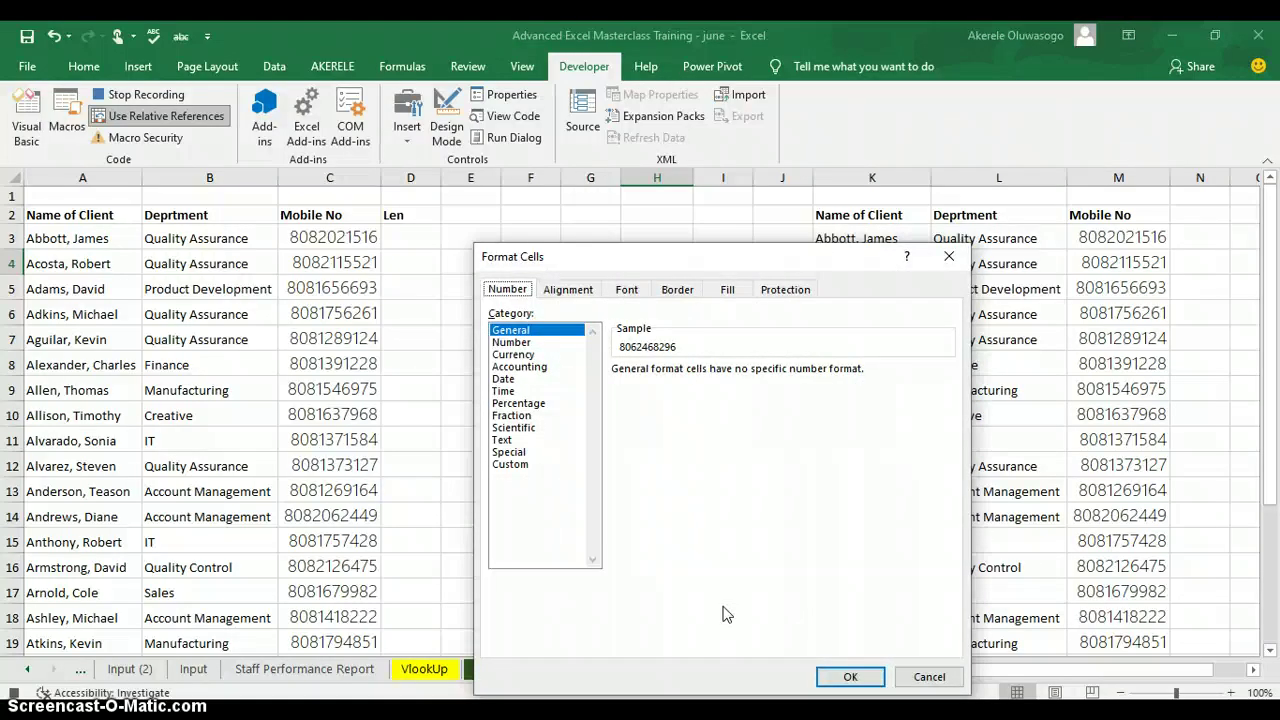
click(505, 465)
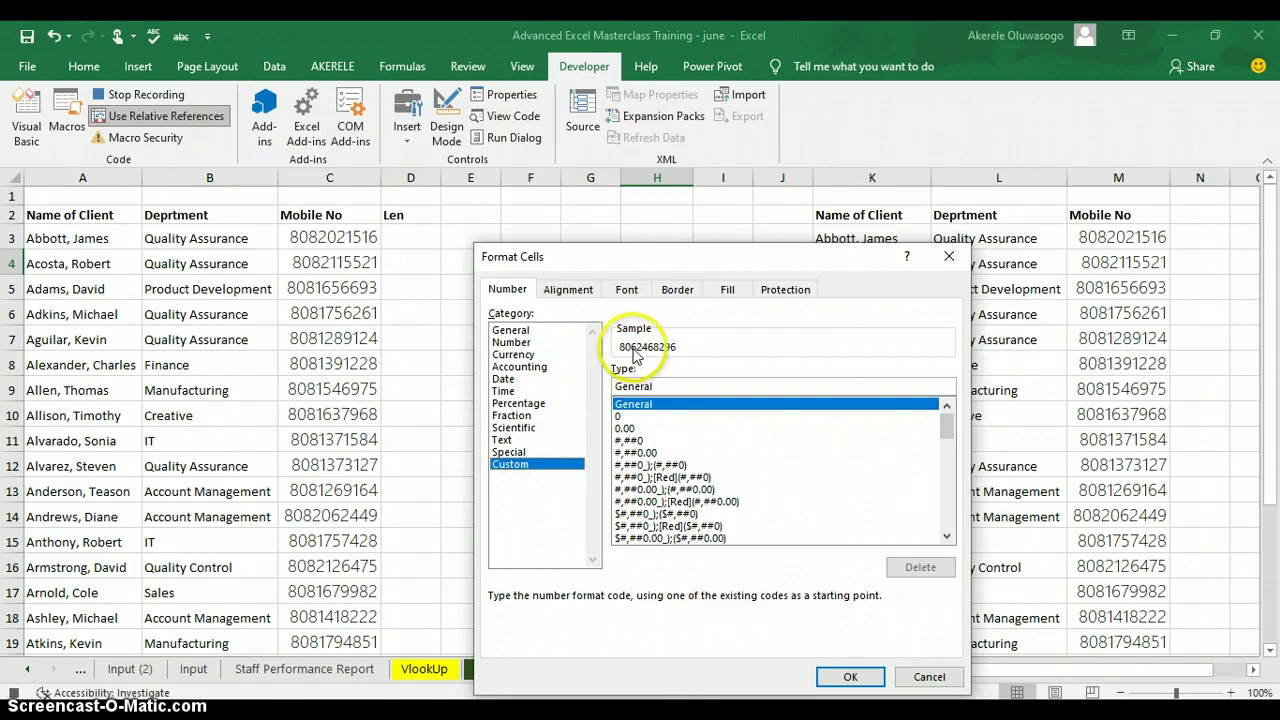
click(625, 416)
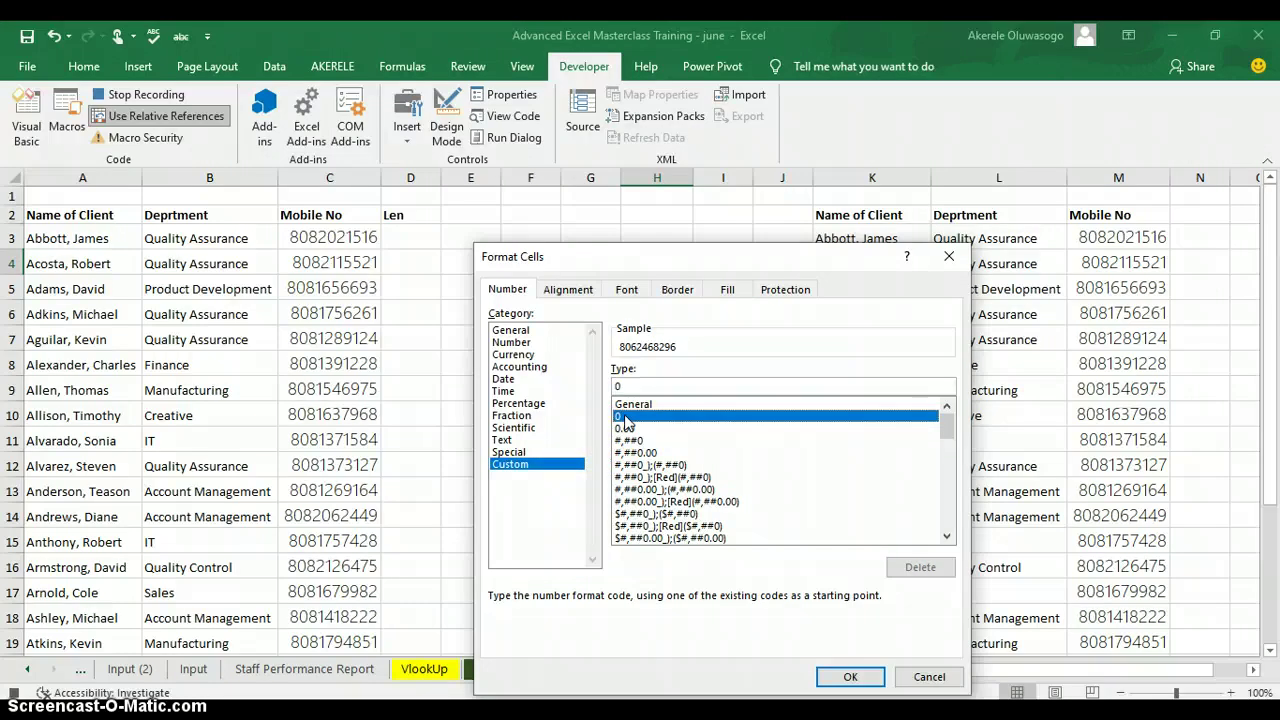
click(640, 387)
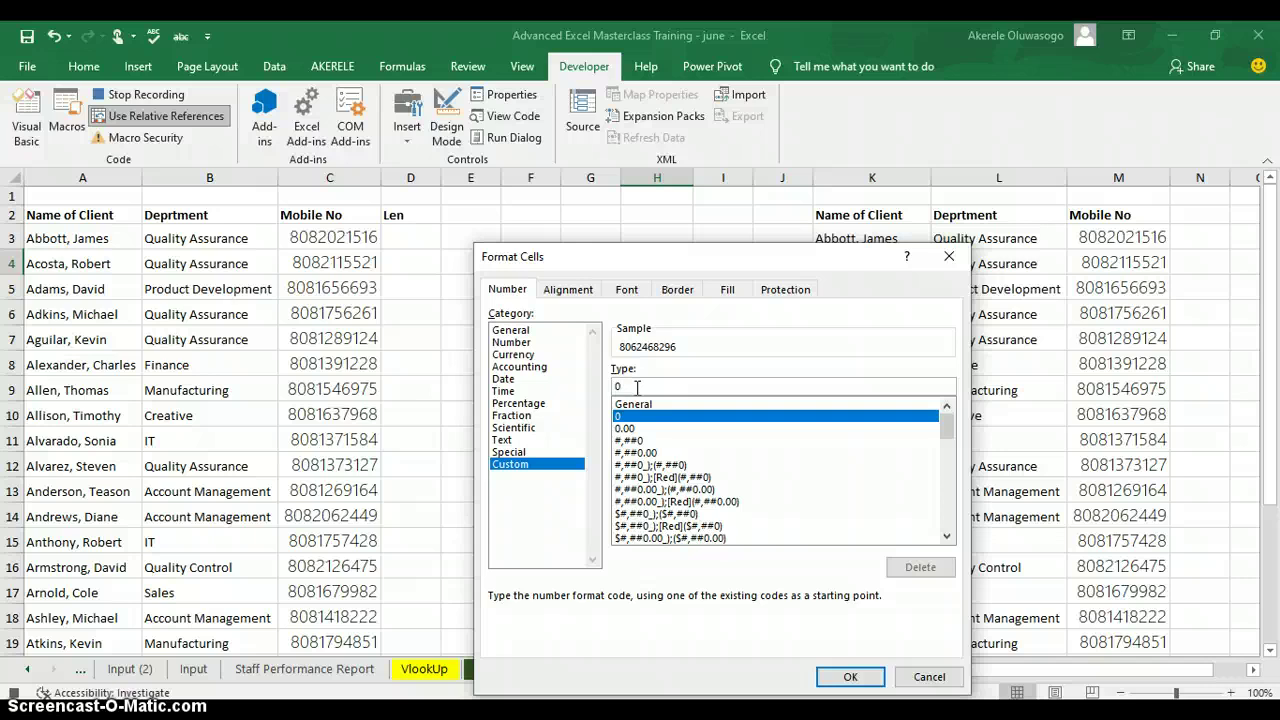
text(0000)
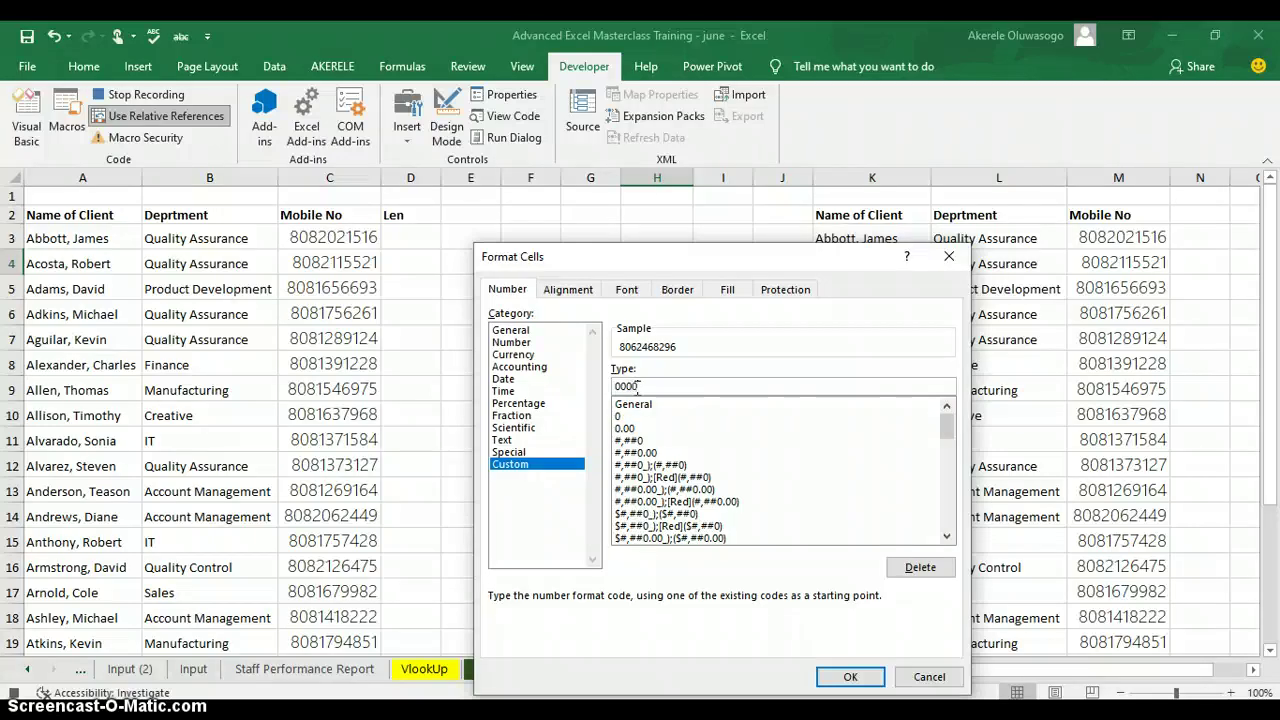
text(000000)
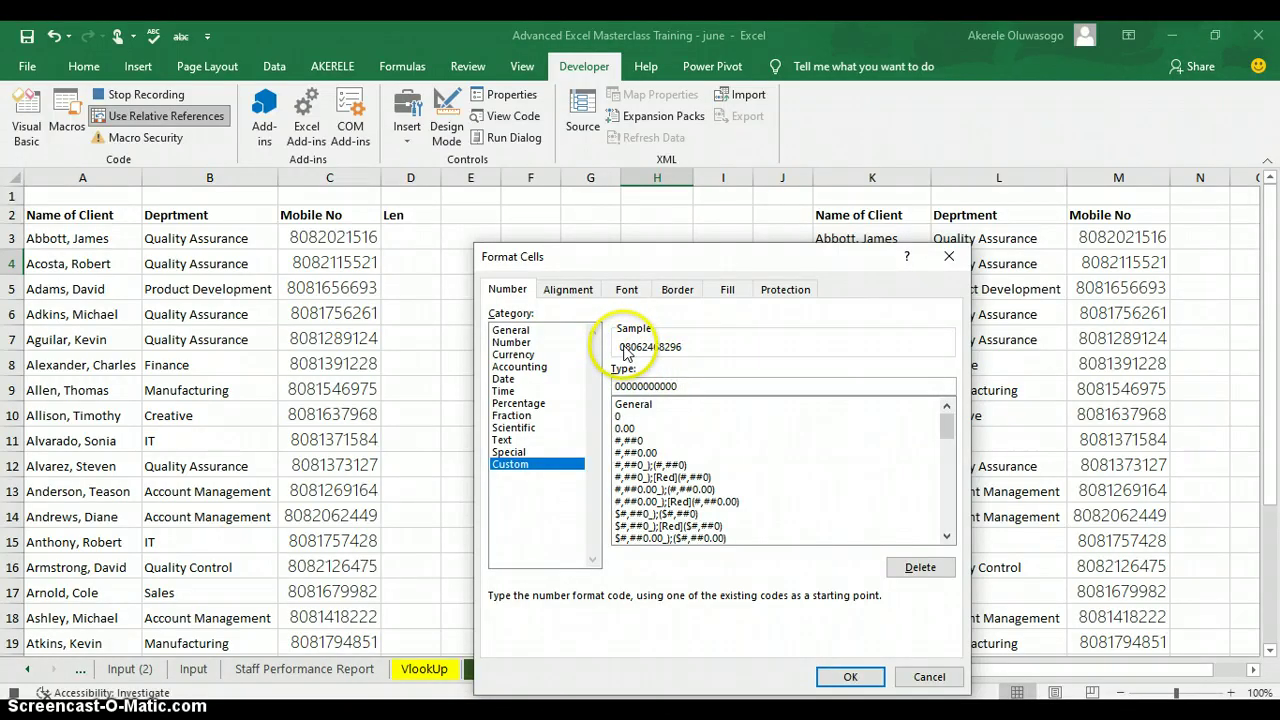
click(850, 677)
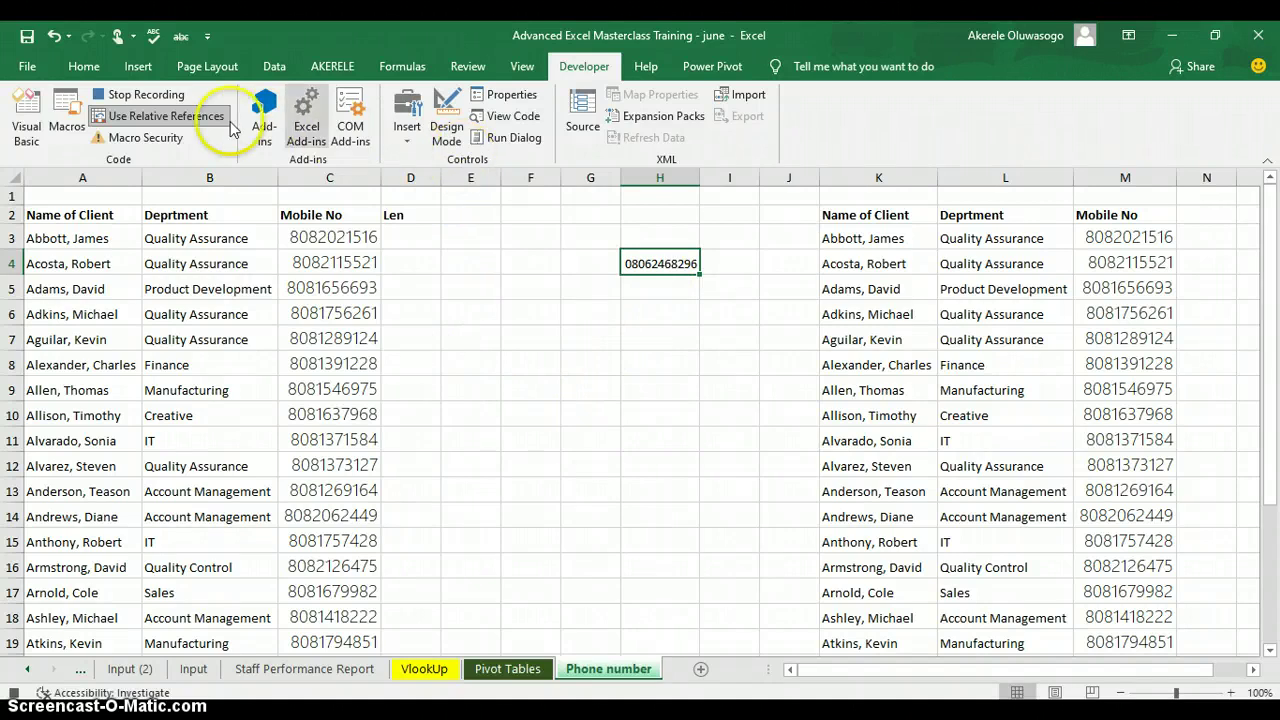
Stop recording the formattphonenumber macro and select cell C3.
click(146, 95)
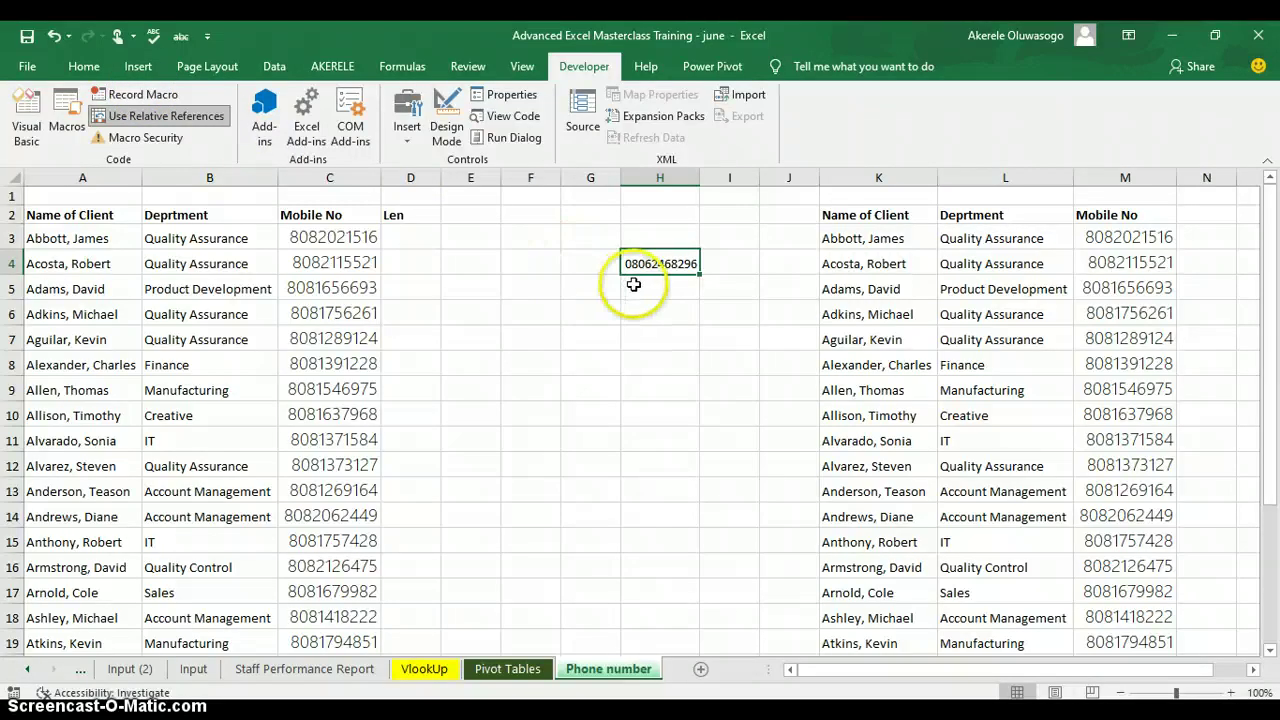
click(348, 241)
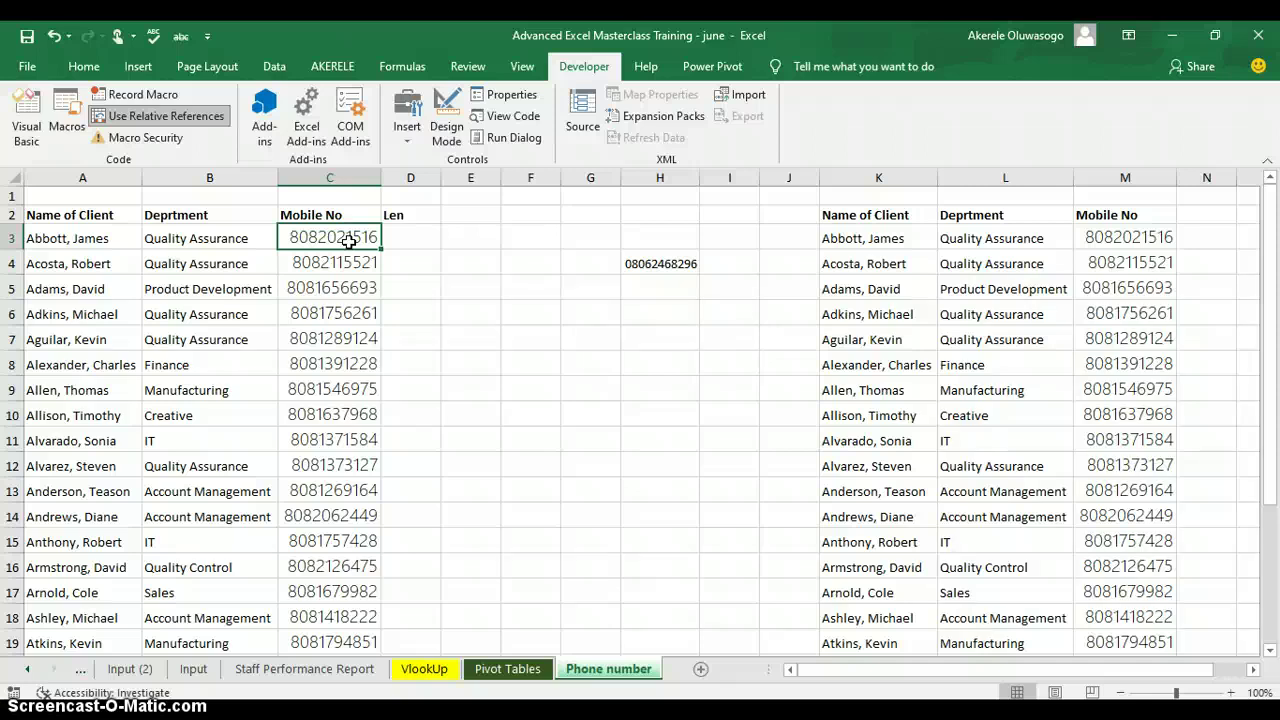
Select C3:C20 and run the formattphonenumber macro on it from the Macros list.
key(ctrl+shift+Down)
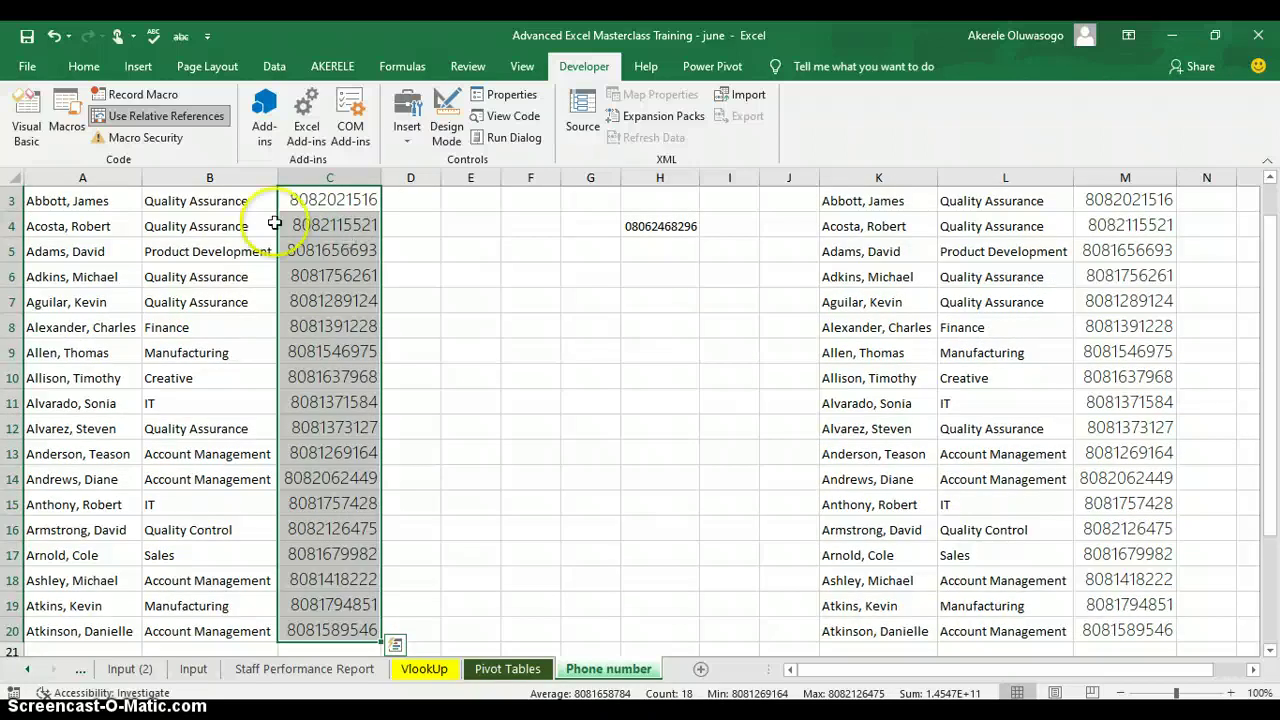
click(68, 128)
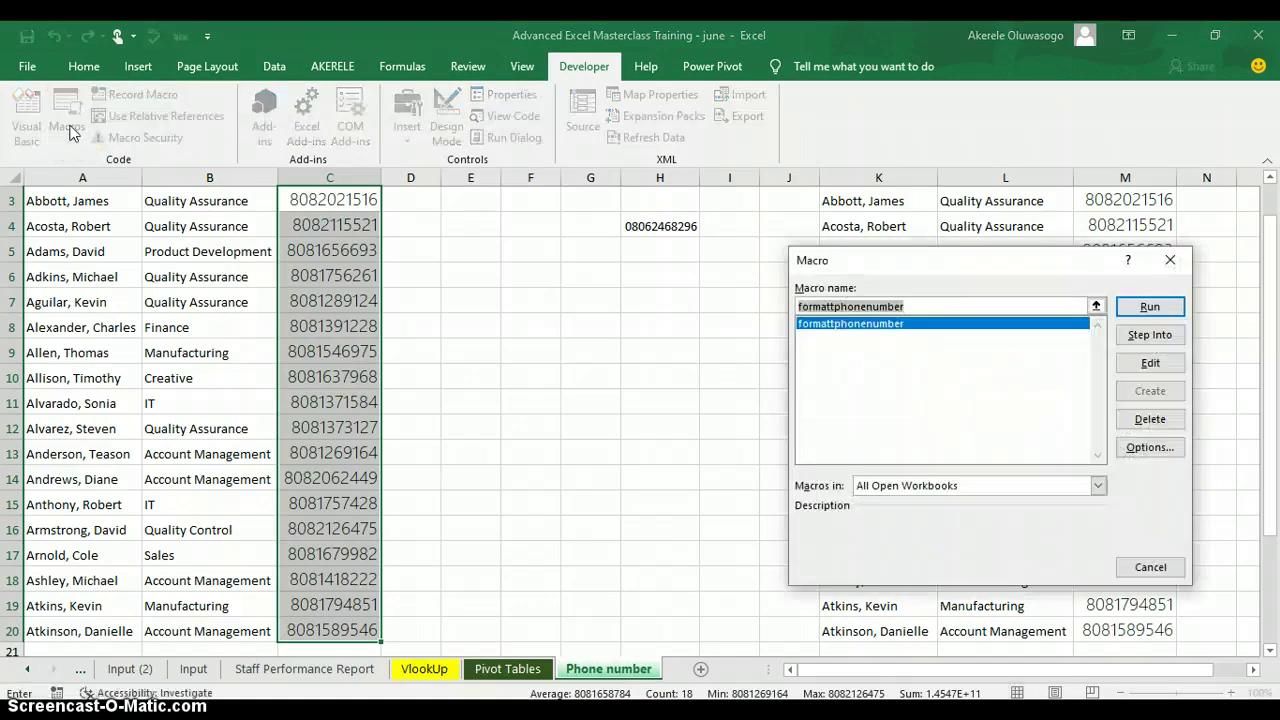
click(1150, 308)
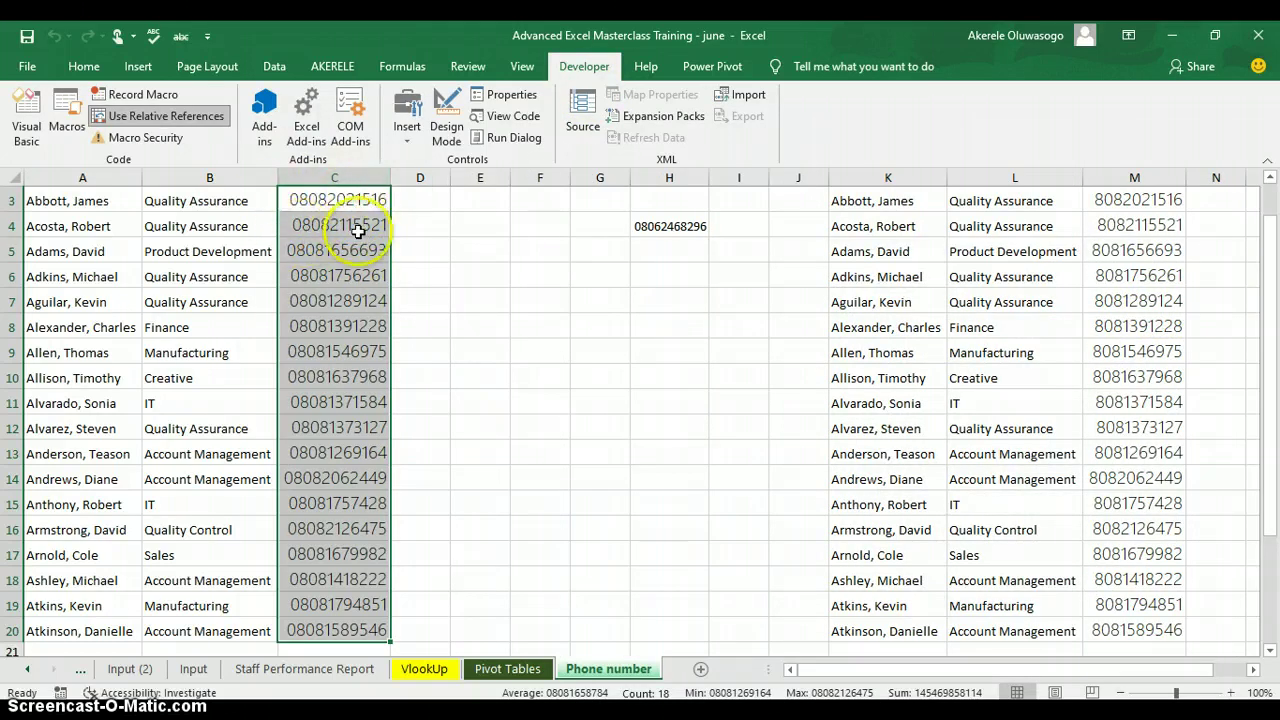
click(1269, 177)
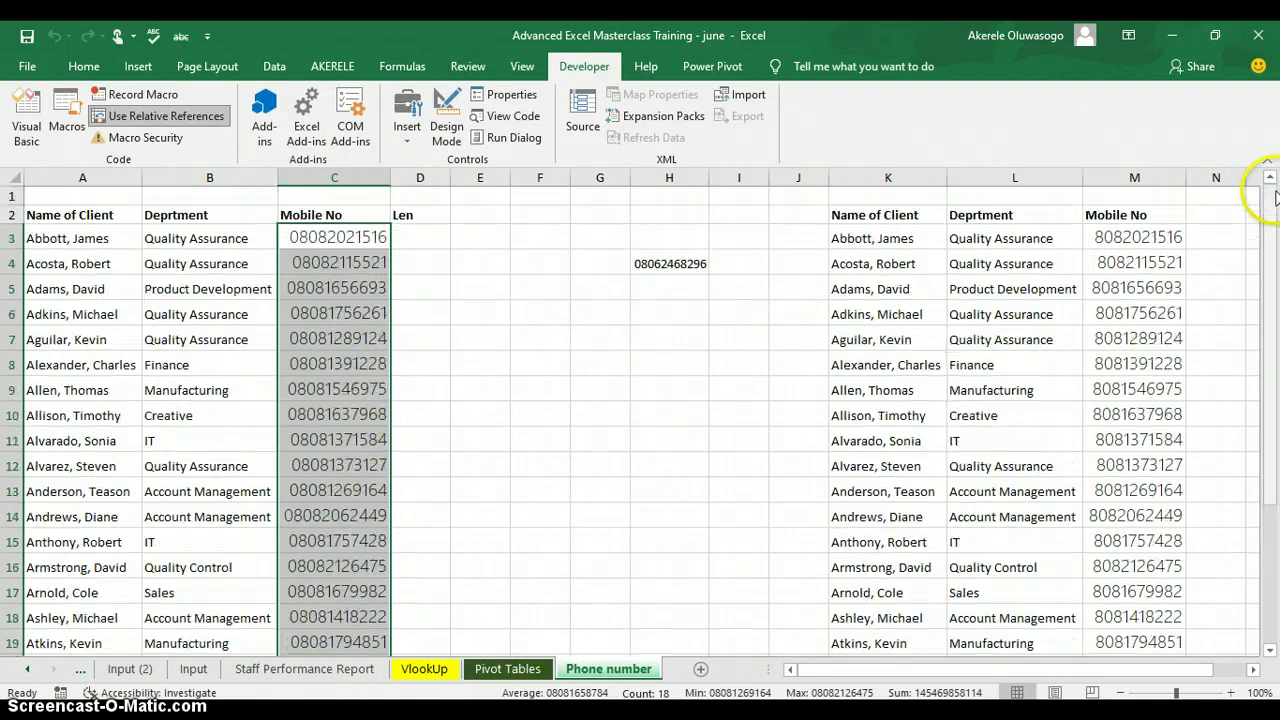
Select M3:M20 and run the formattphonenumber macro on it using its keyboard shortcut.
click(1165, 241)
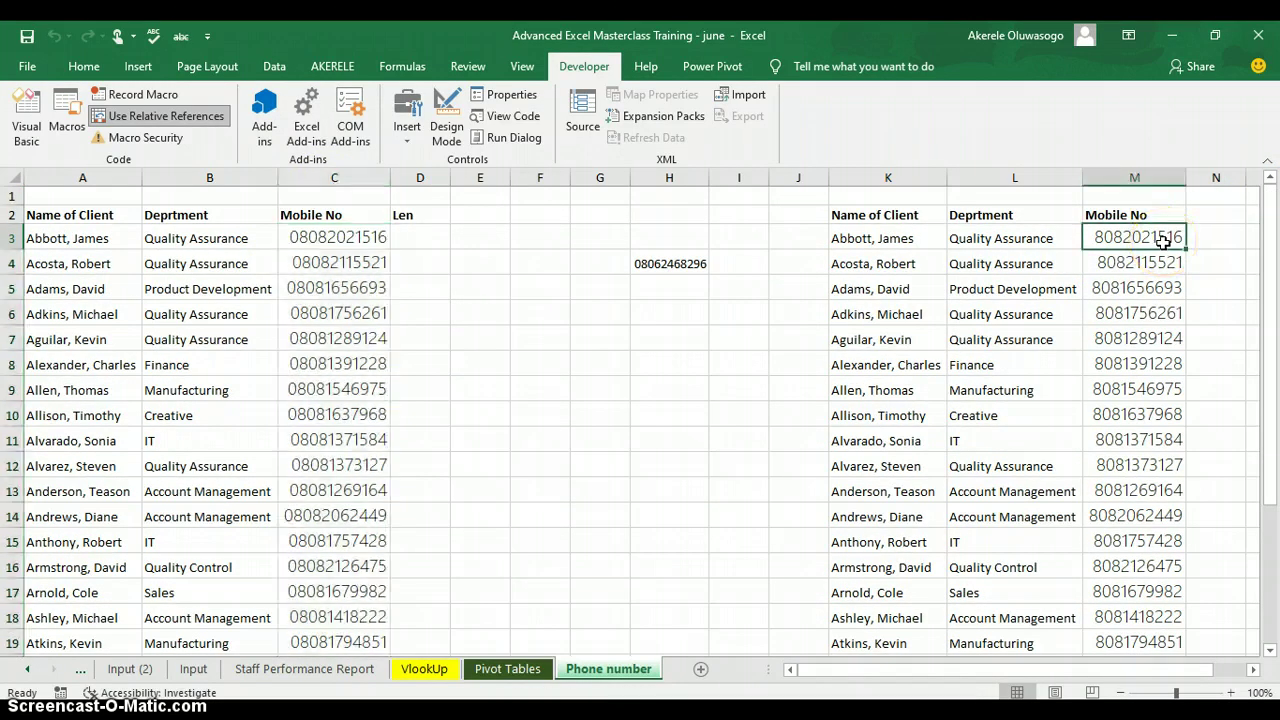
key(ctrl+shift+Down)
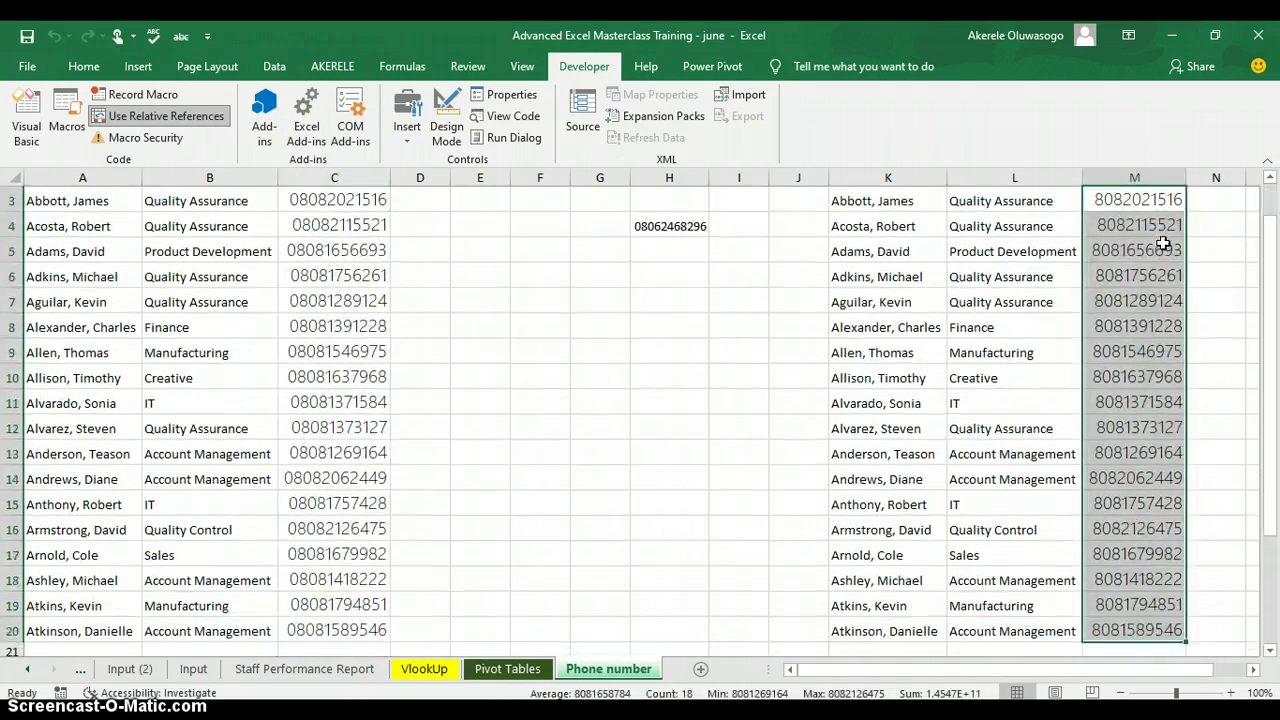
click(1269, 177)
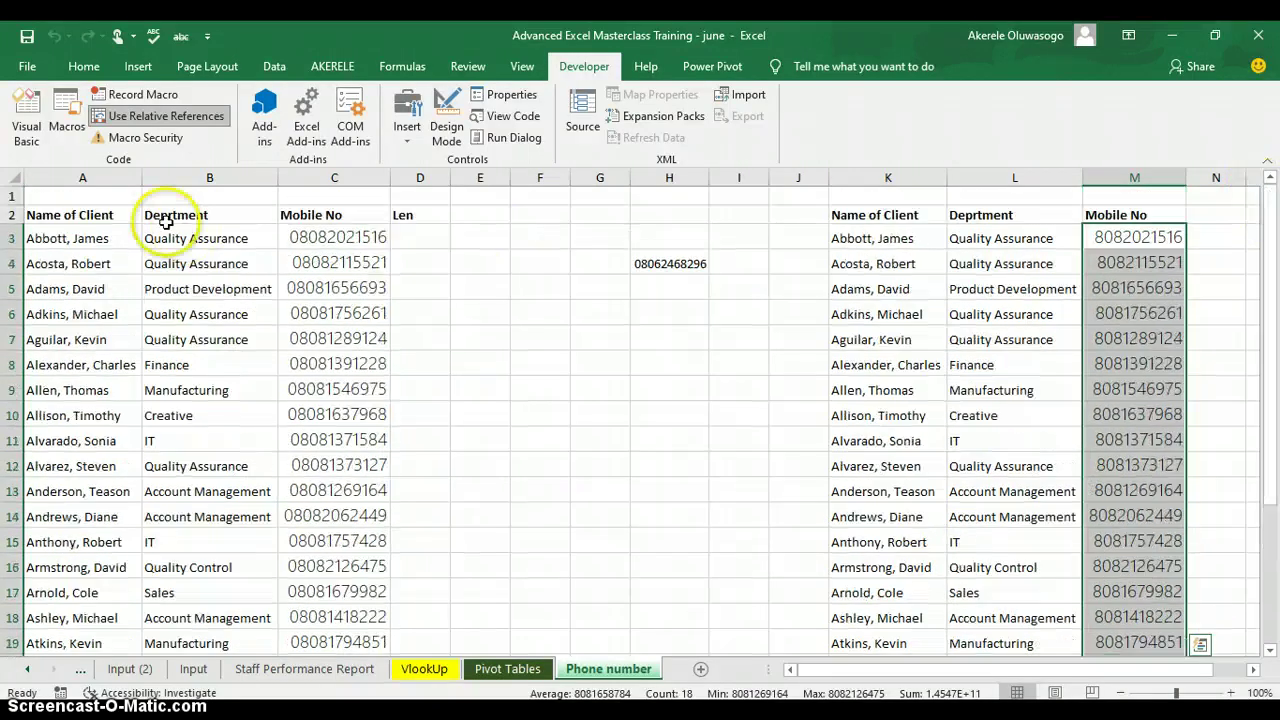
click(67, 120)
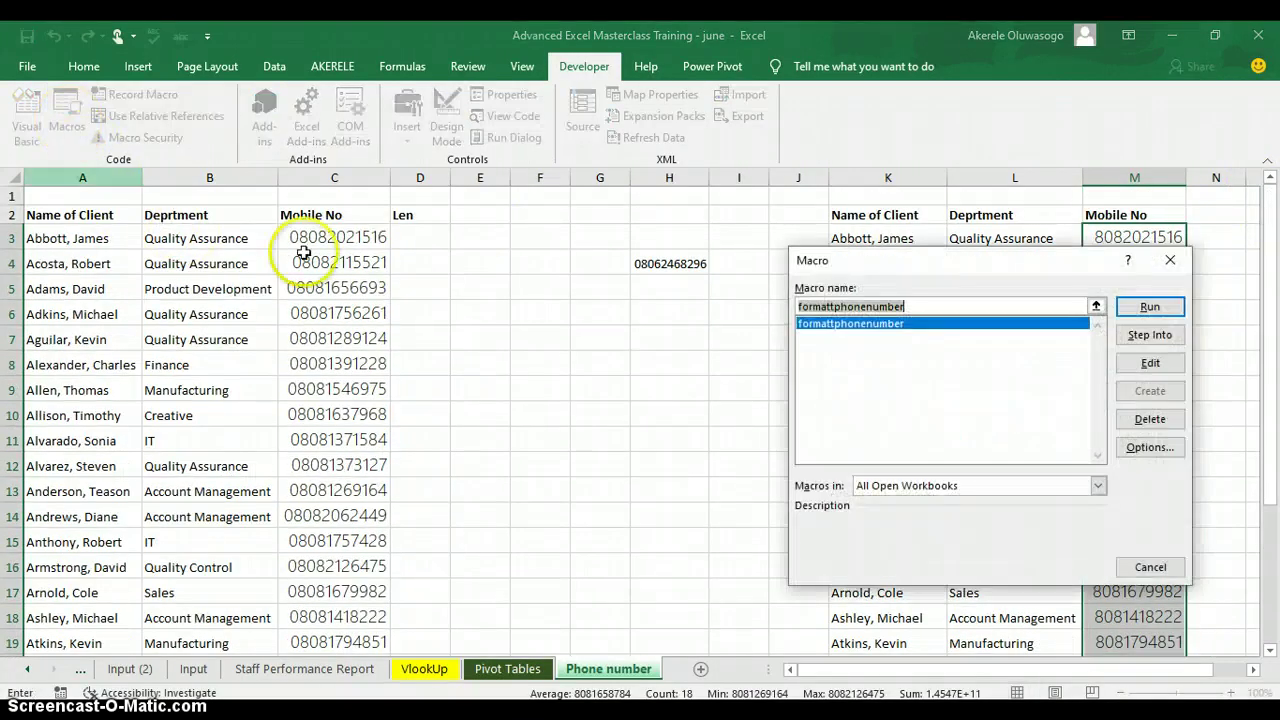
click(1171, 264)
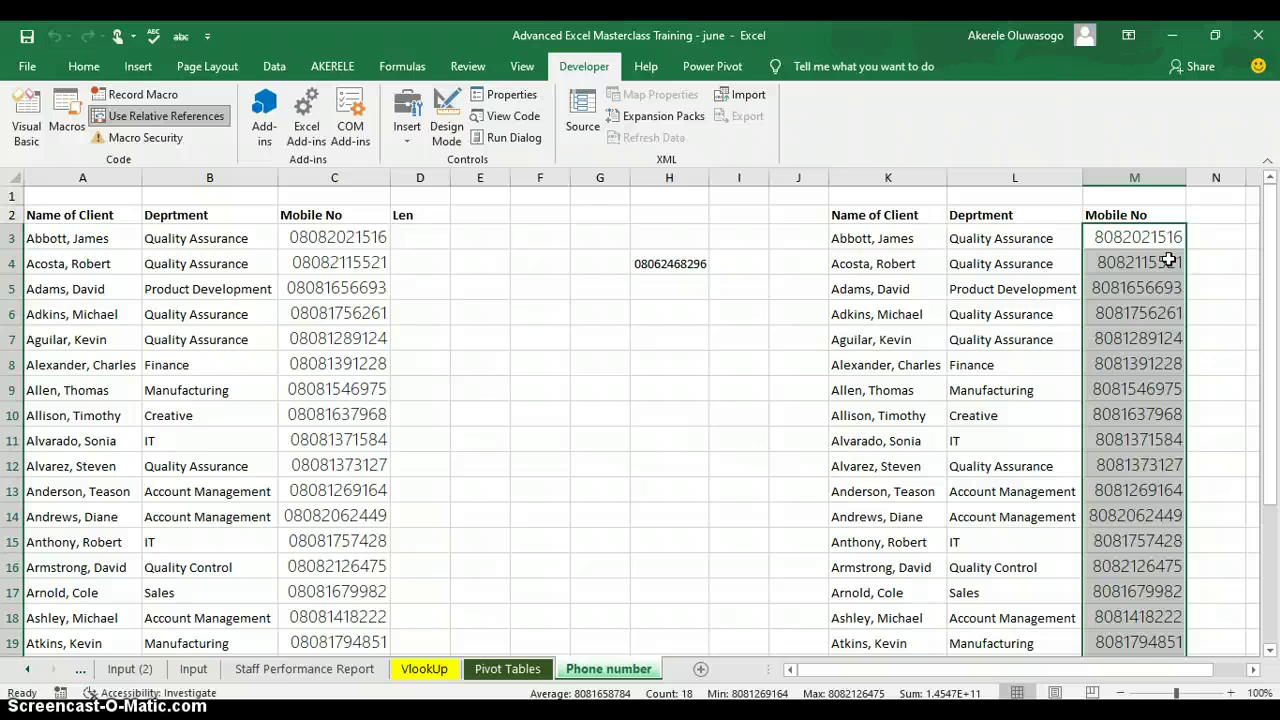
key(ctrl+m)
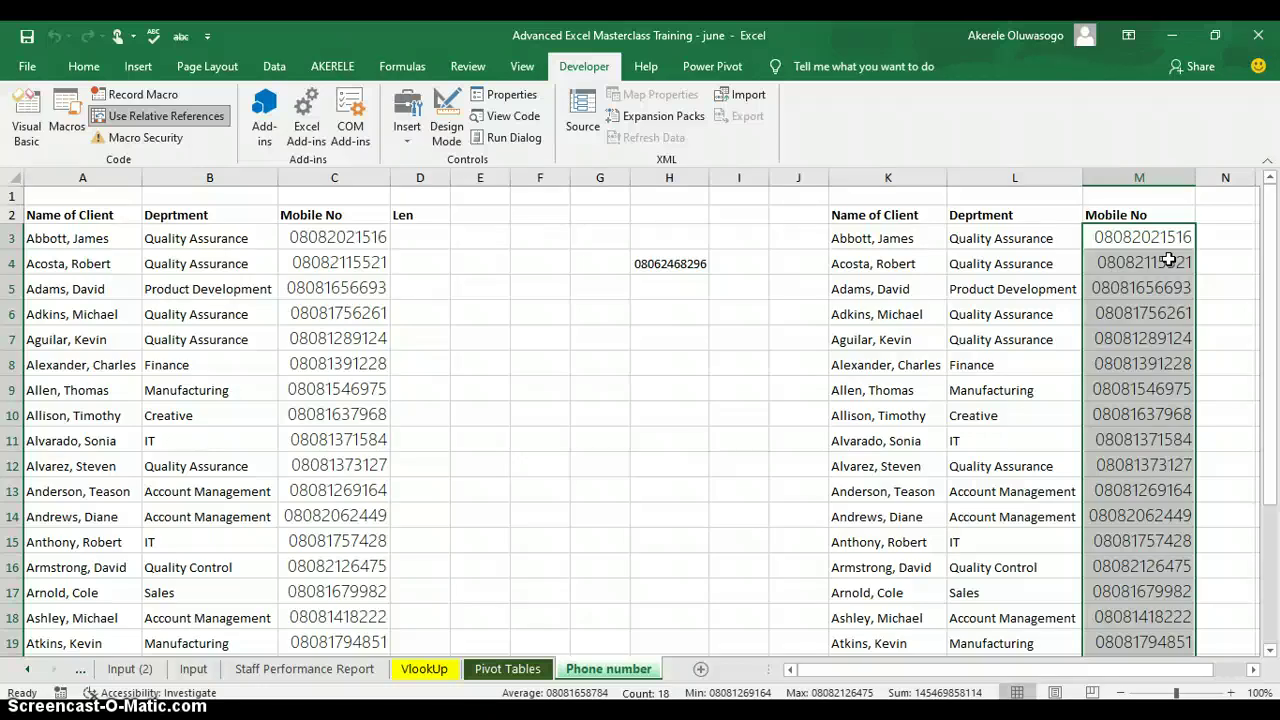
Add a new sheet, enter the sample phone number in G5, and run the Ctrl+Shift+M macro.
click(700, 670)
click(419, 270)
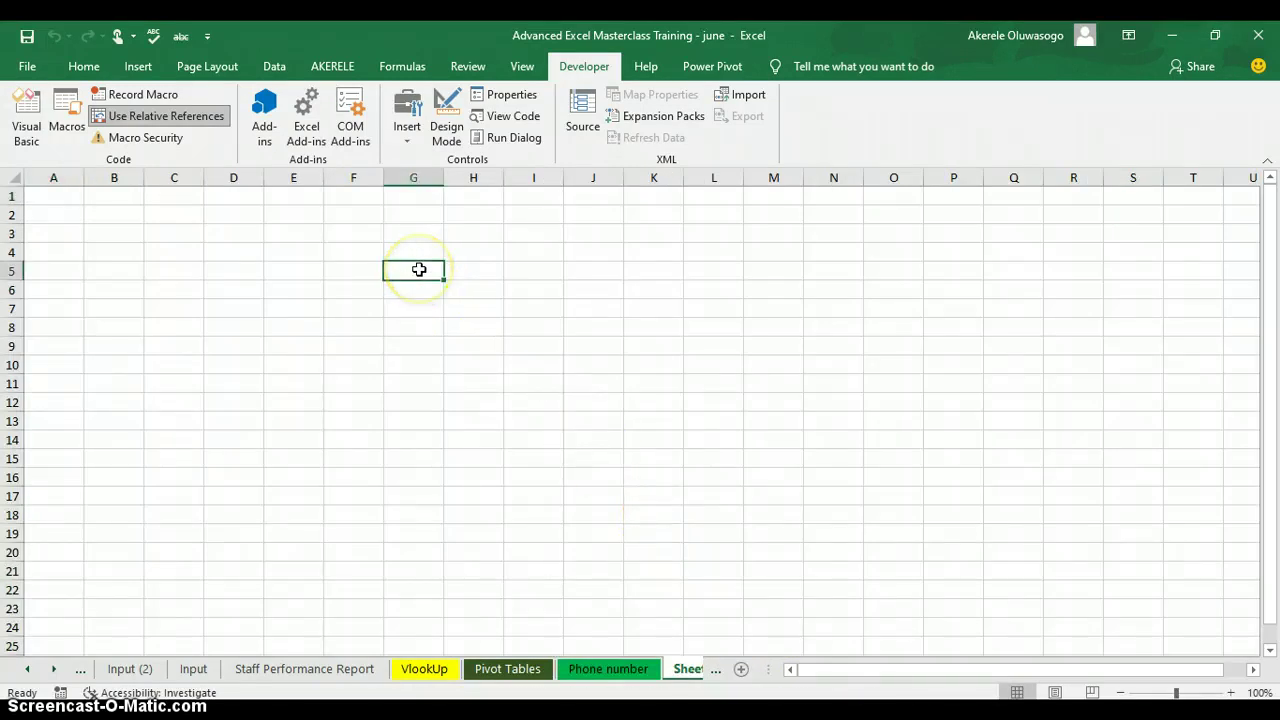
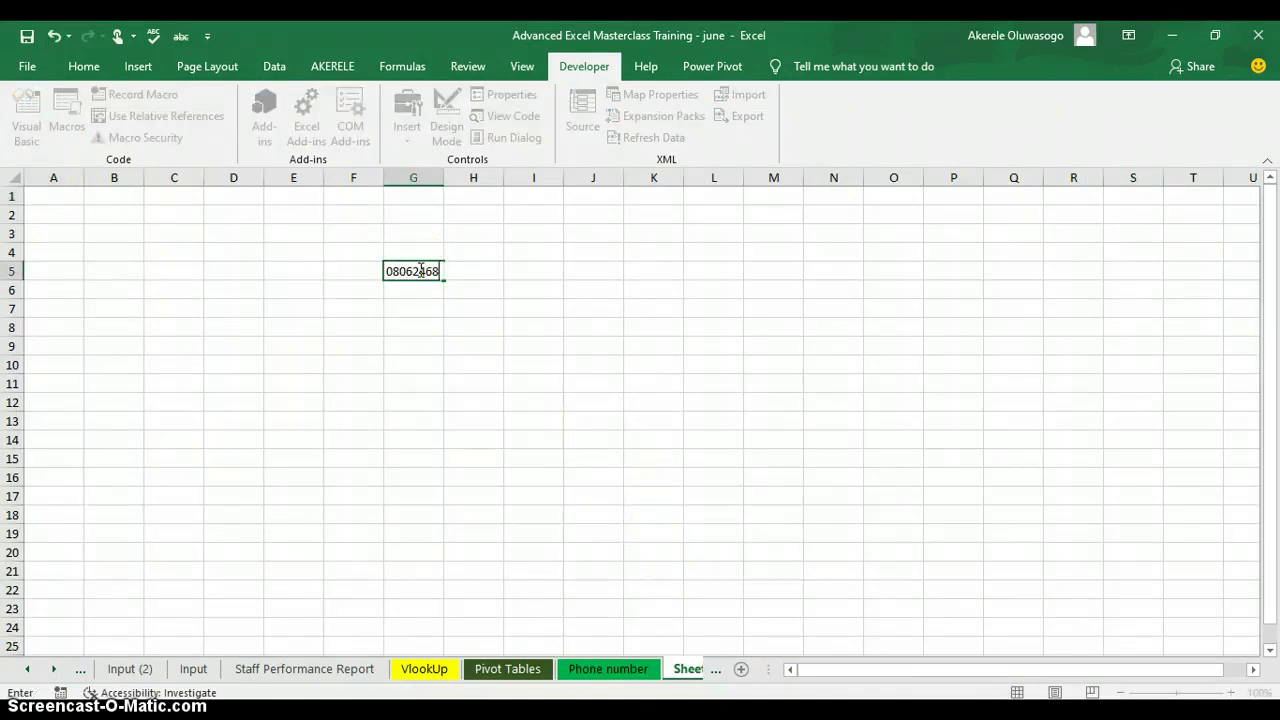
click(421, 270)
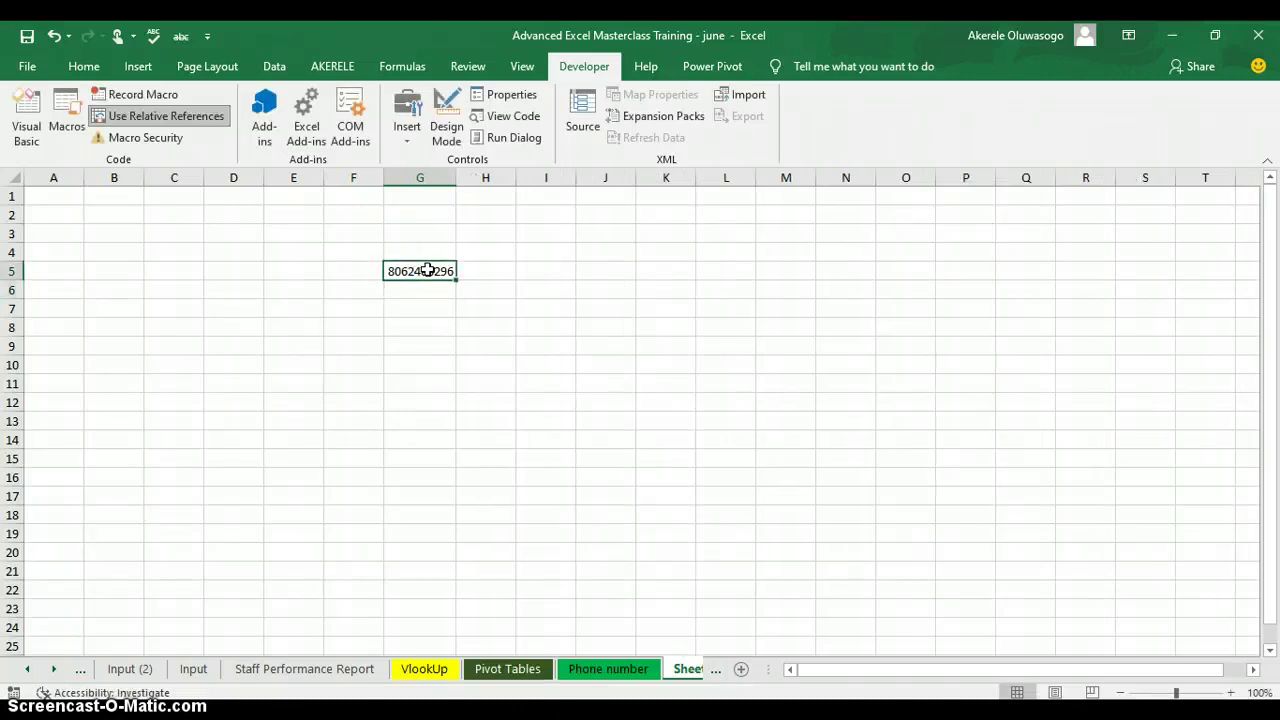
key(ctrl+shift+m)
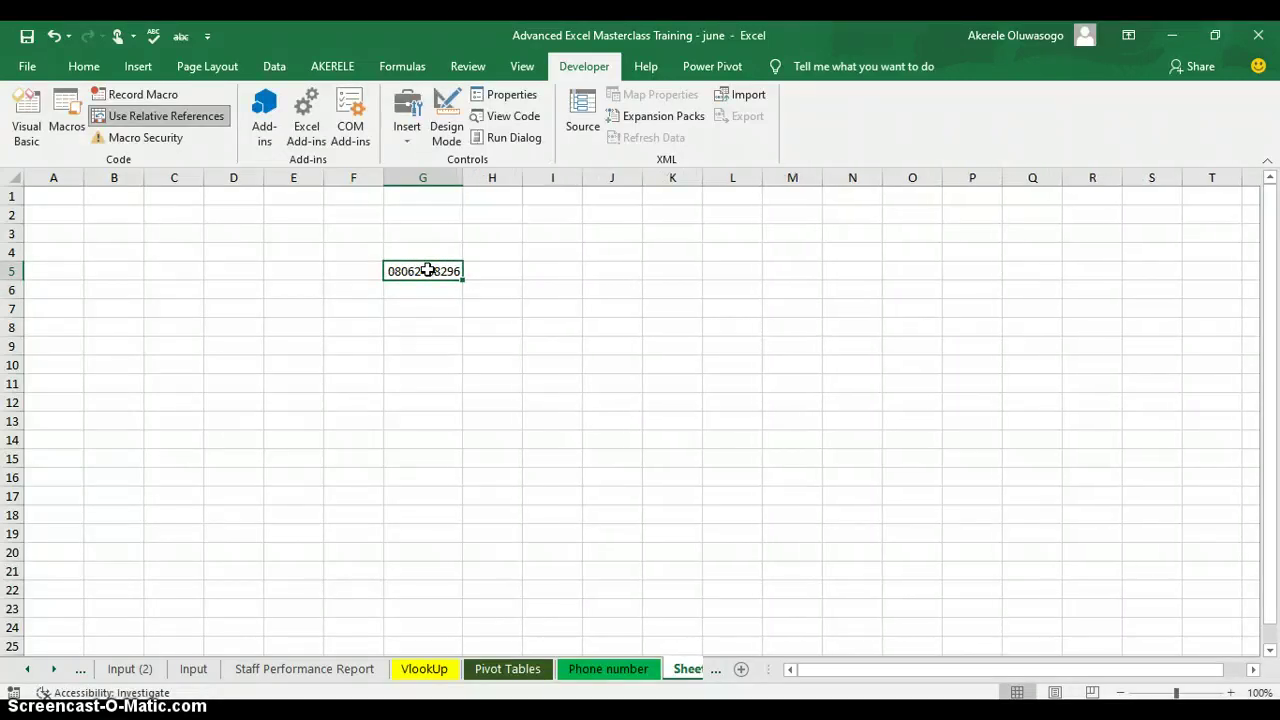